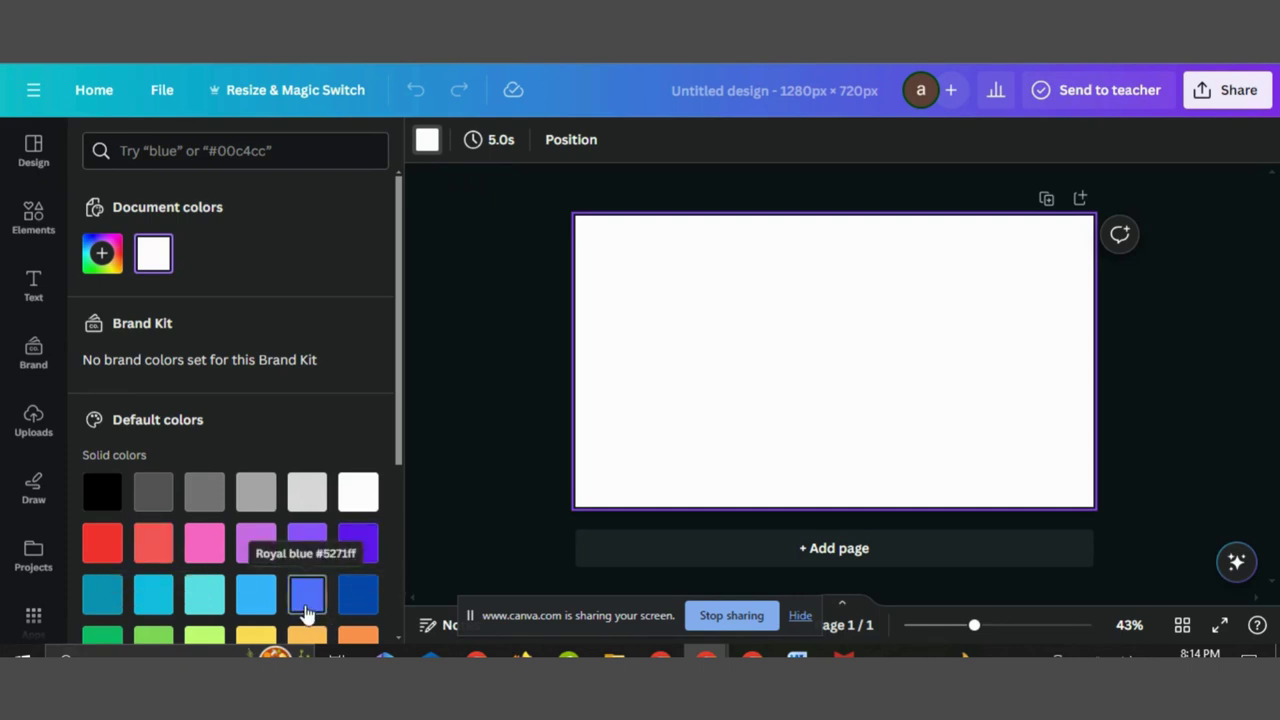
Set the page background to the solid yellow default colour
left_click(306, 597)
scroll(223, 566, "down", 1)
left_click(258, 542)
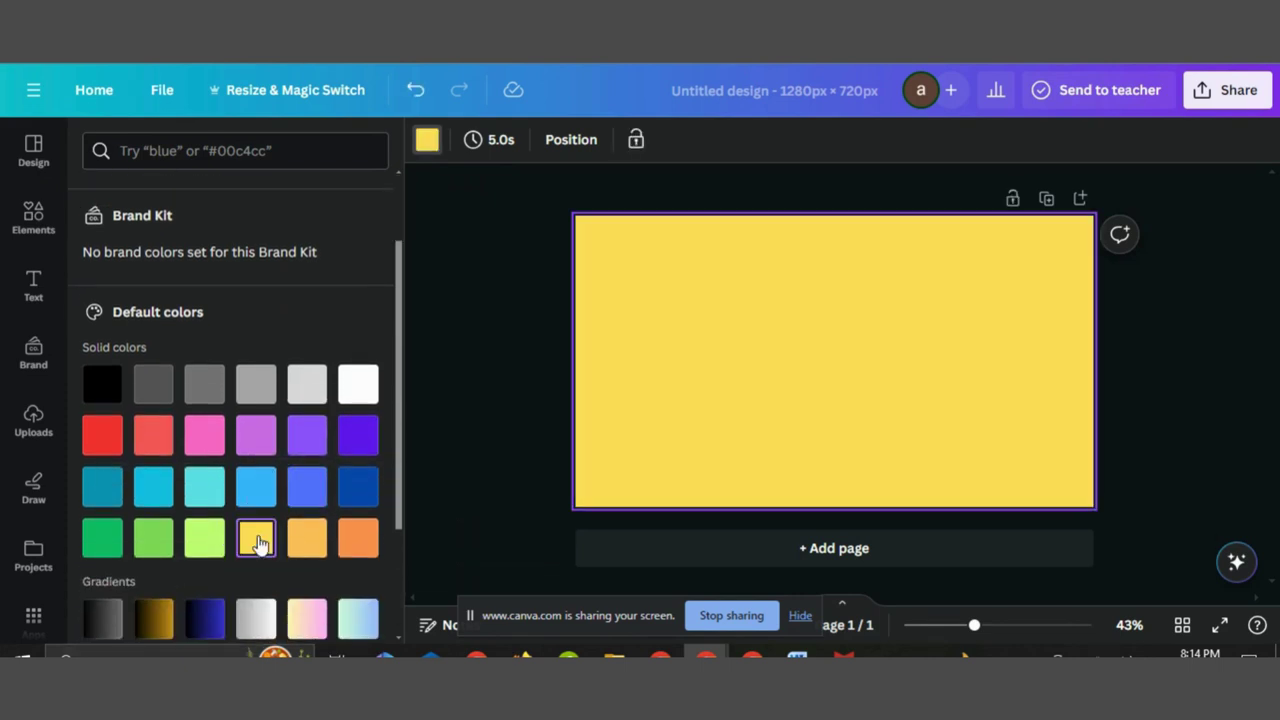
left_click(481, 312)
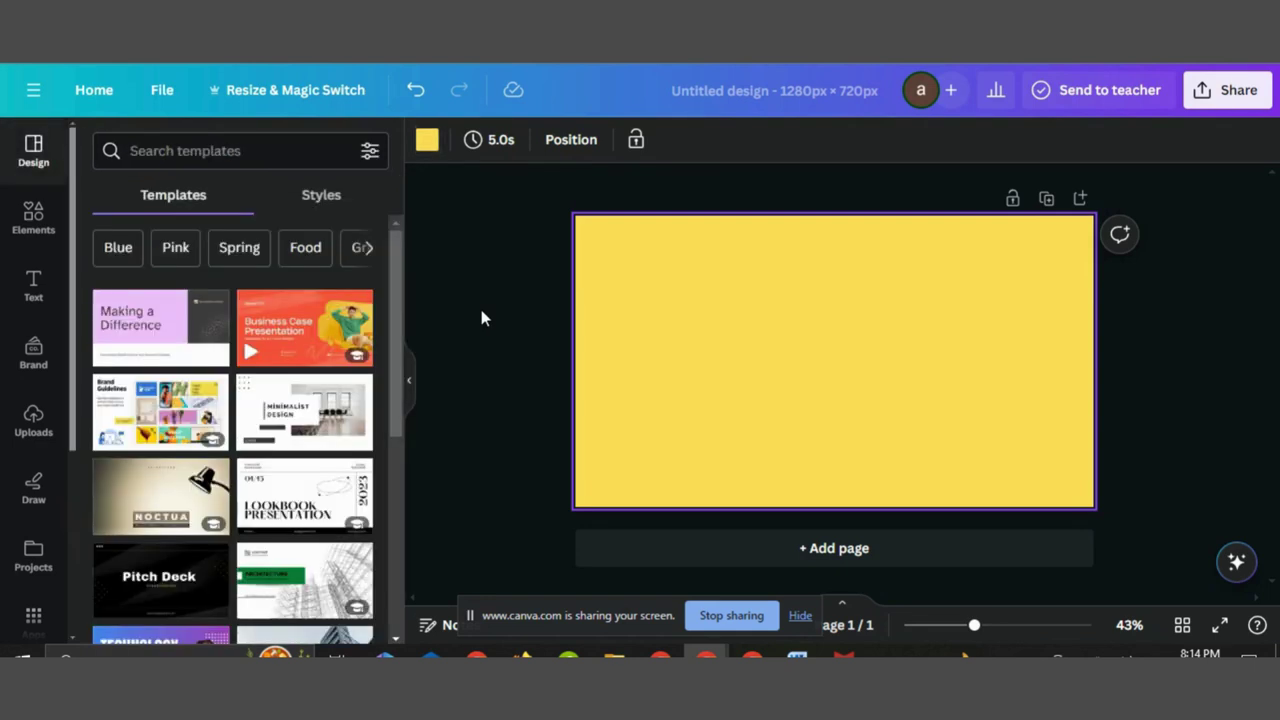
Add a heading reading "SPARK", enlarge it to about font size 261, and centre it on the page
left_click(30, 285)
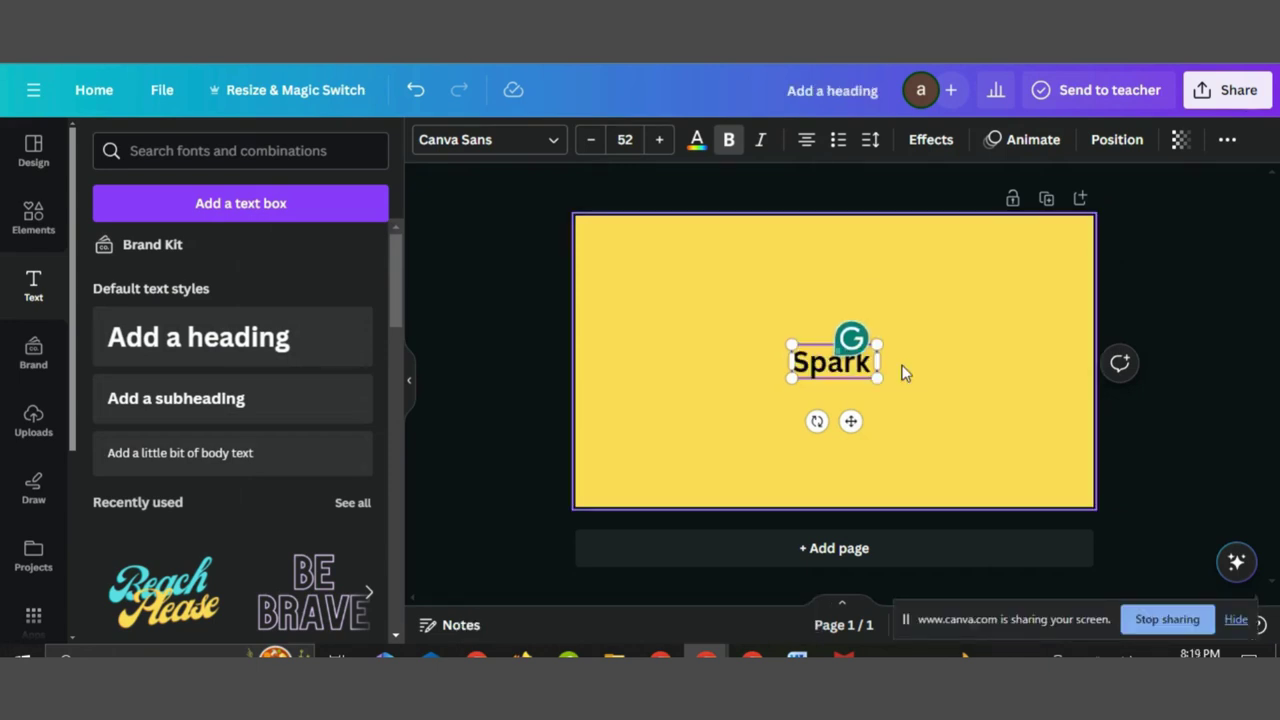
left_click_drag(790, 345, 620, 277)
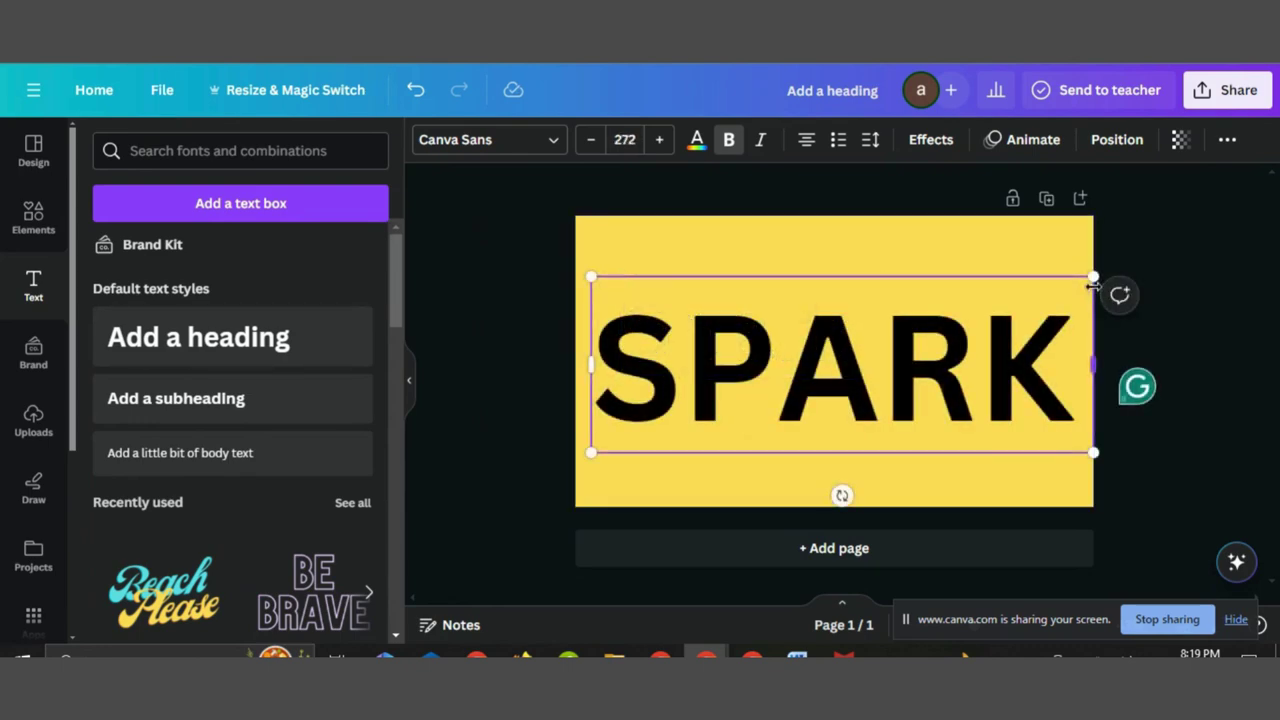
left_click_drag(1091, 277, 1035, 296)
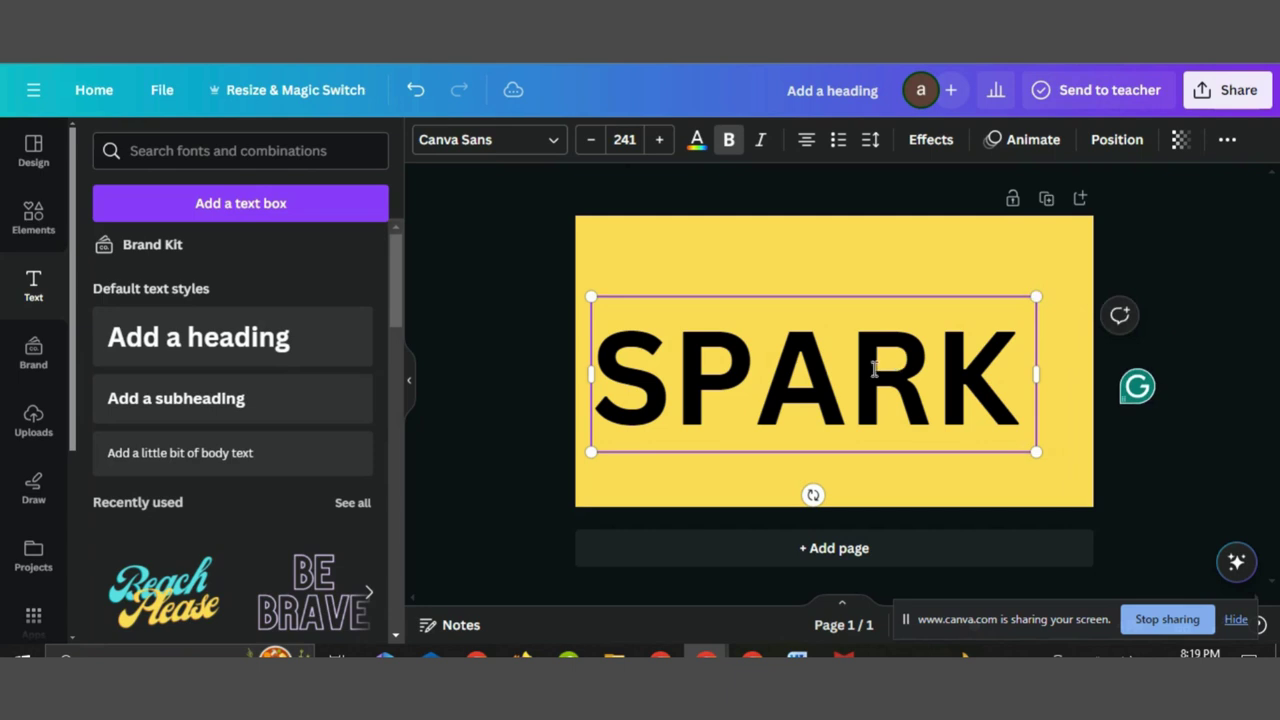
left_click_drag(823, 382, 844, 370)
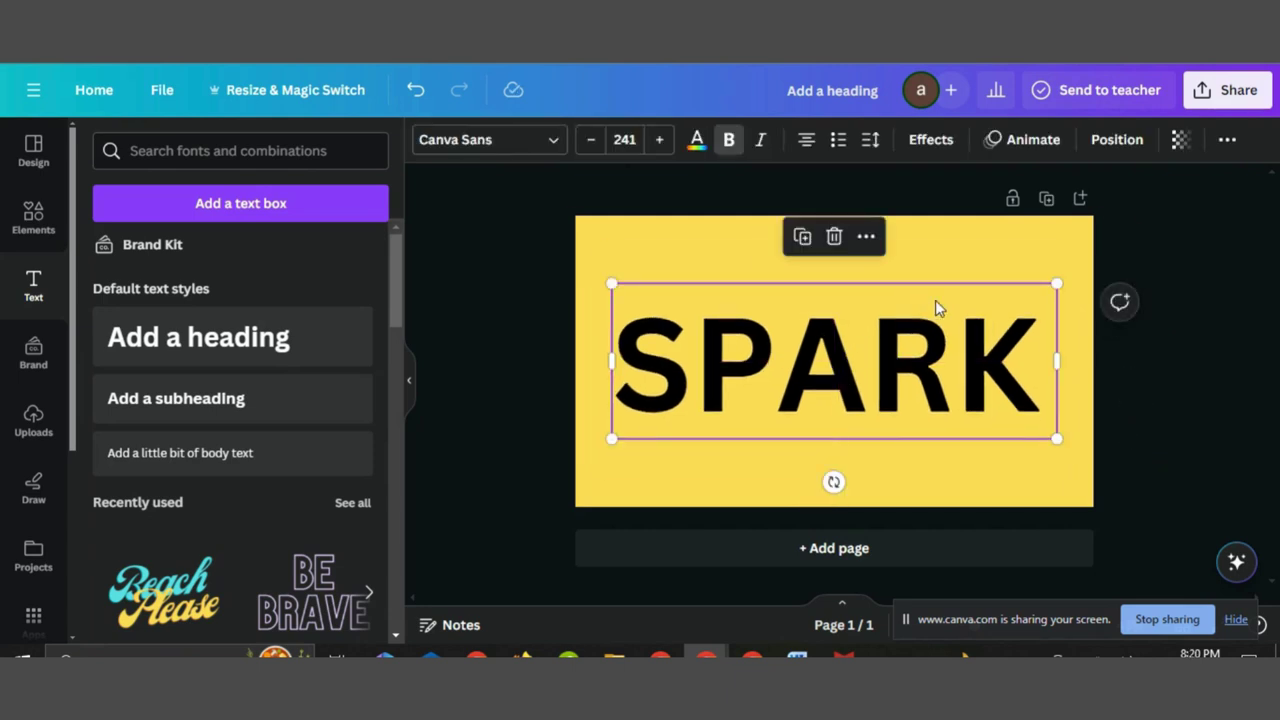
left_click_drag(1055, 283, 1088, 262)
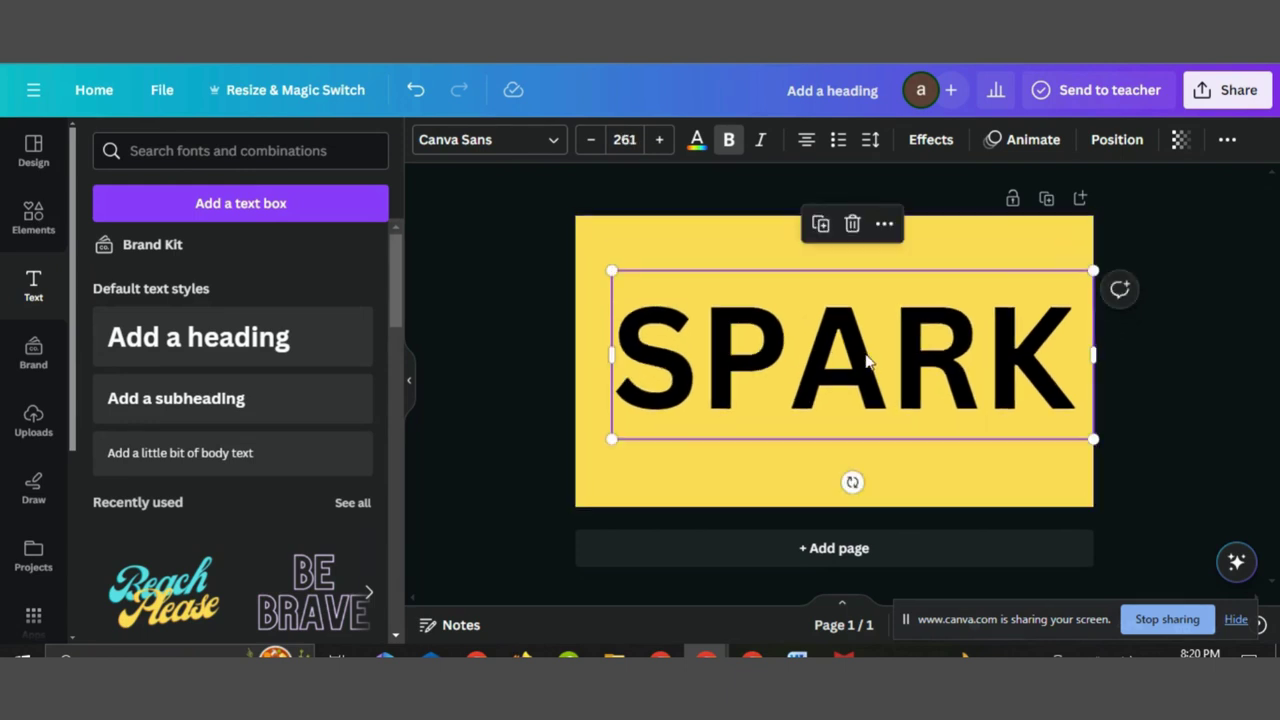
mouse_move(860, 350)
left_mouse_down()
mouse_move(843, 349)
mouse_move(845, 361)
left_mouse_up()
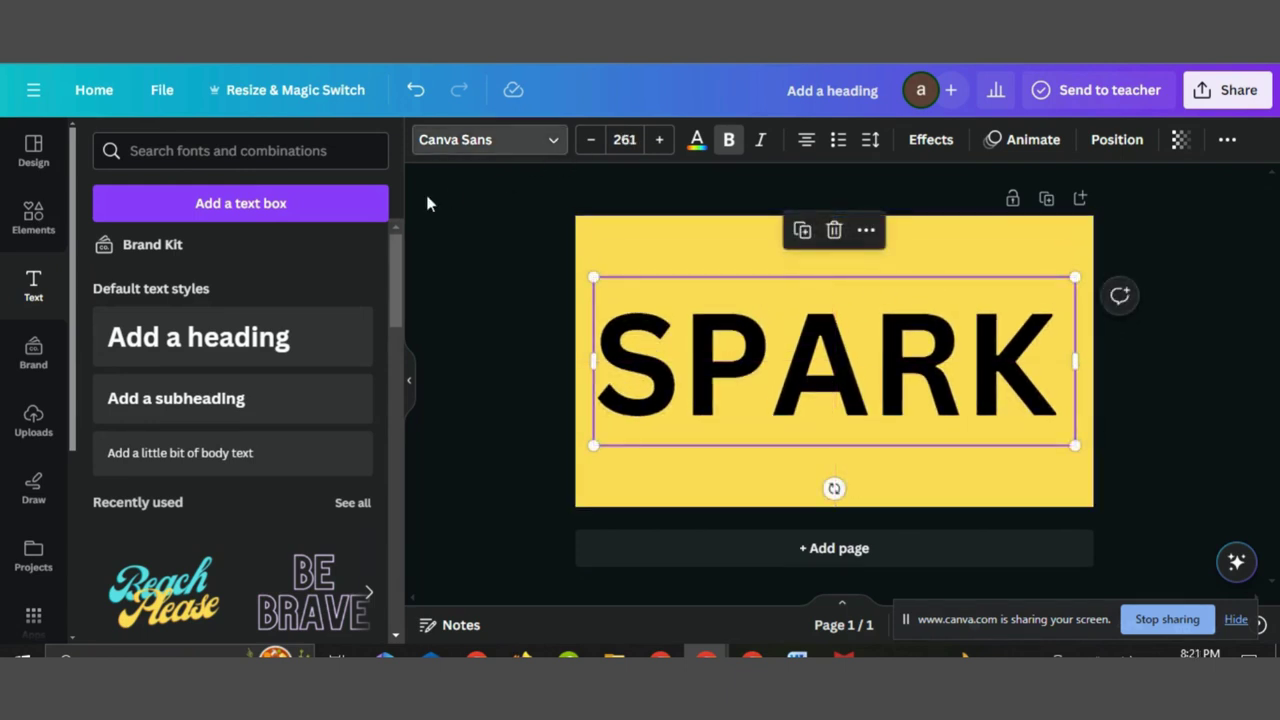
Change the SPARK heading's font to Anton at size 345 and centre the text on the page
left_click(470, 140)
left_click(185, 418)
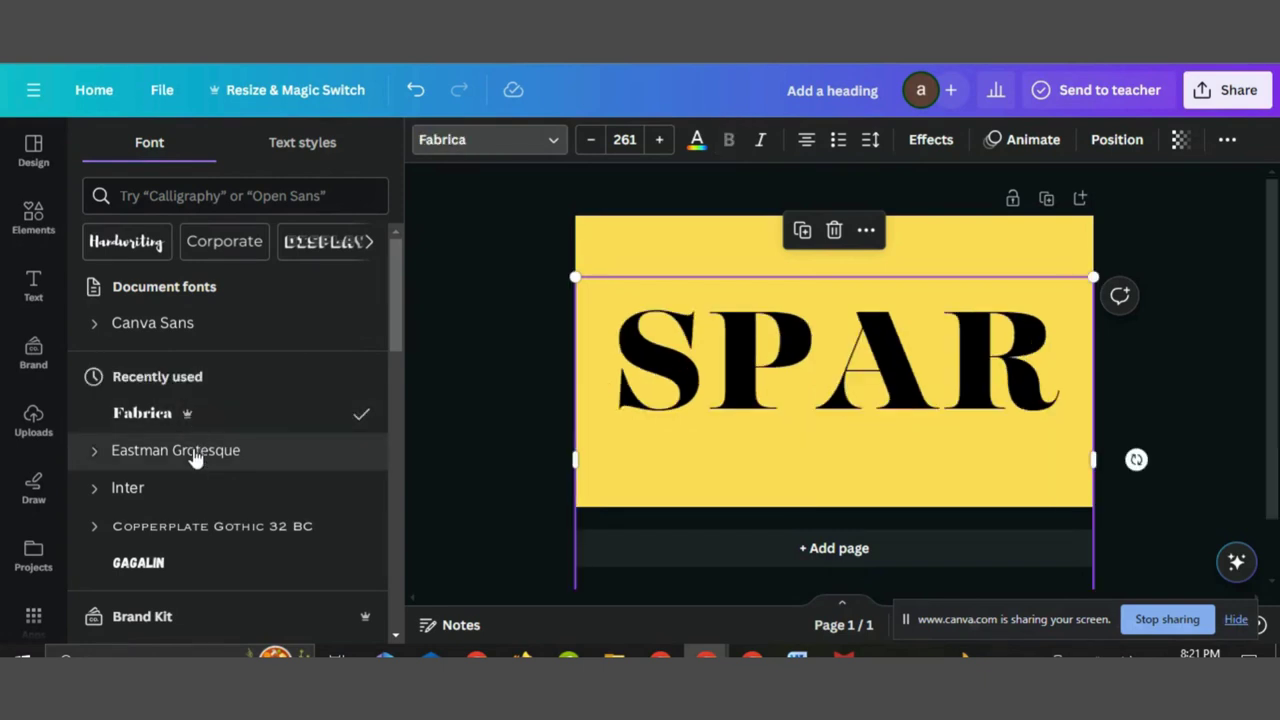
left_click(194, 451)
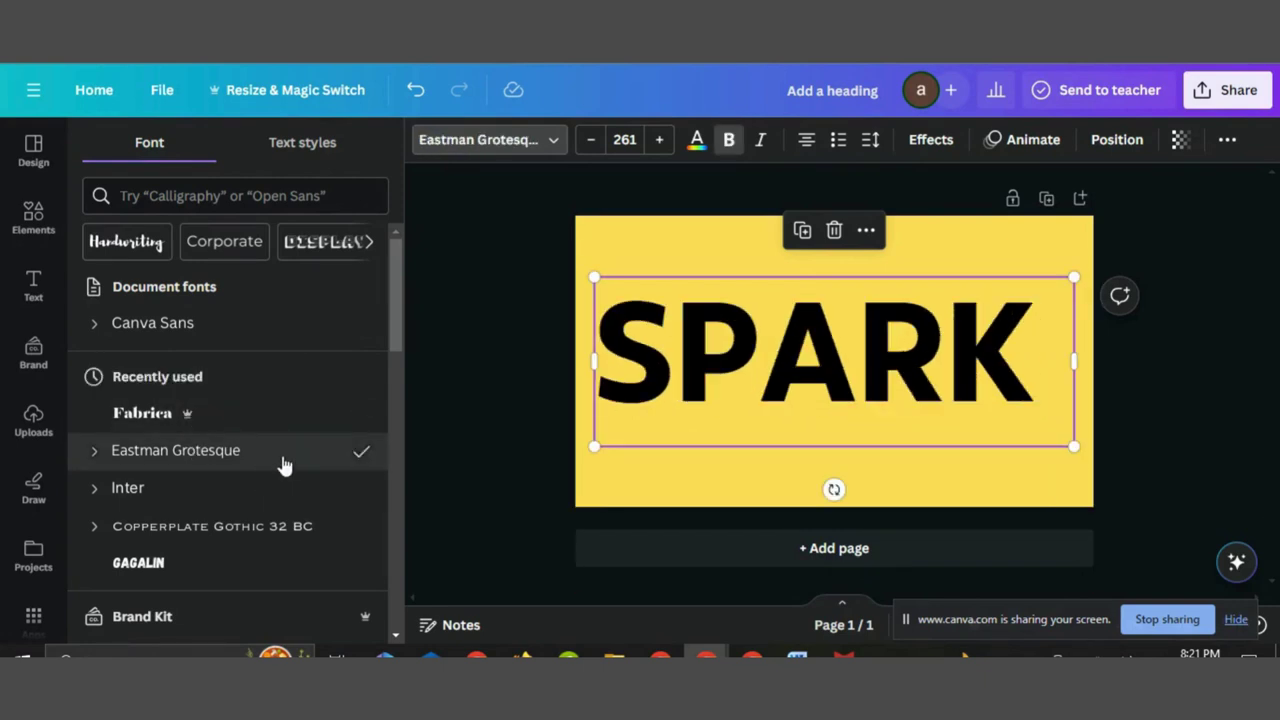
left_click(208, 567)
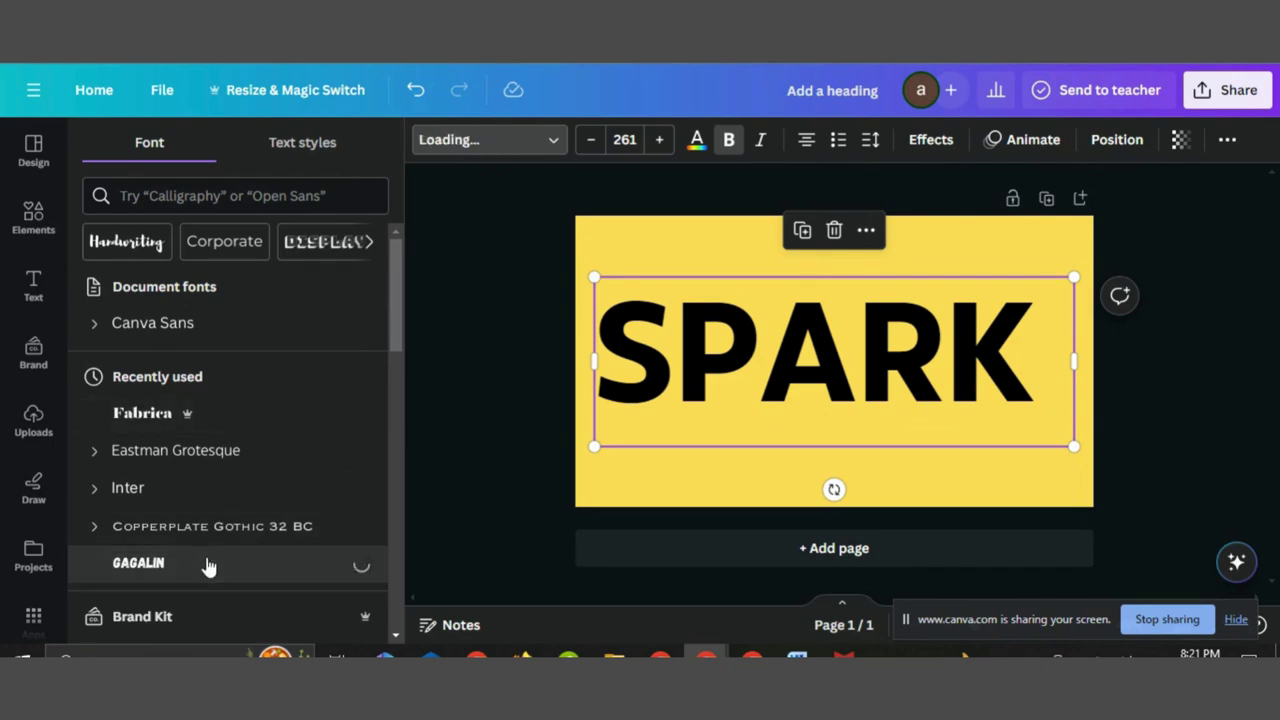
left_click(204, 386)
scroll(204, 386, "down", 2)
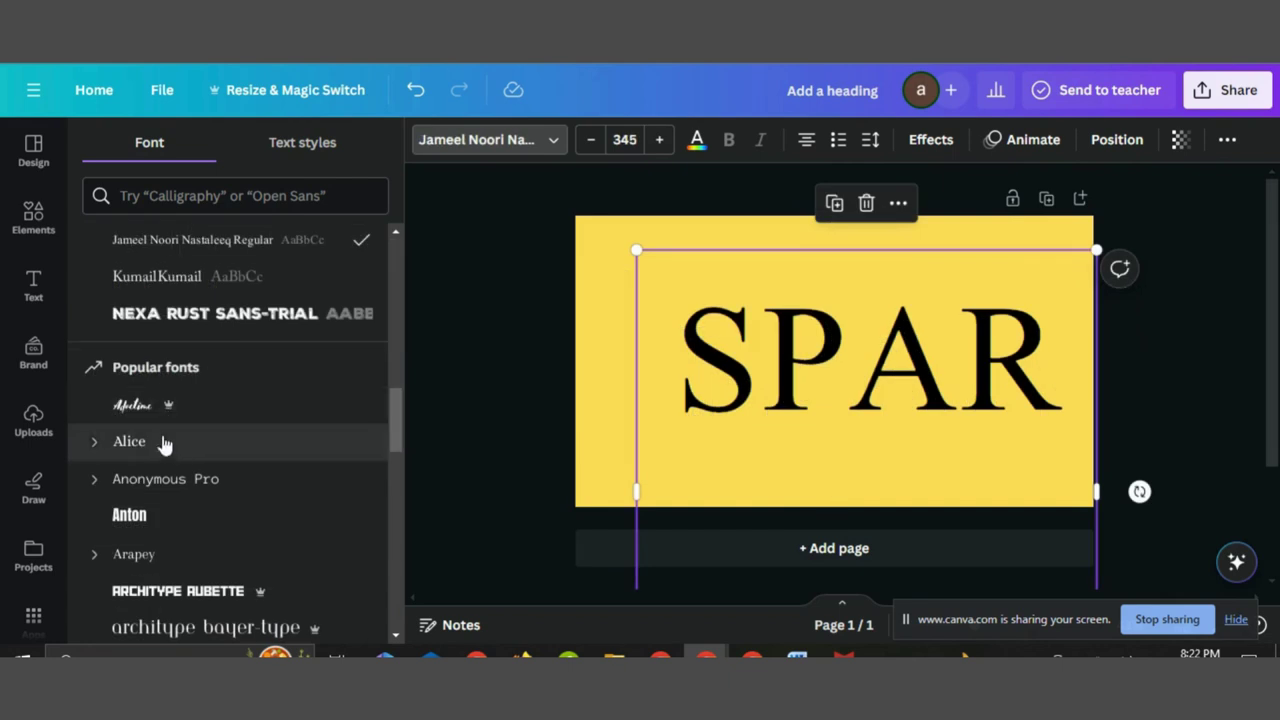
left_click(183, 531)
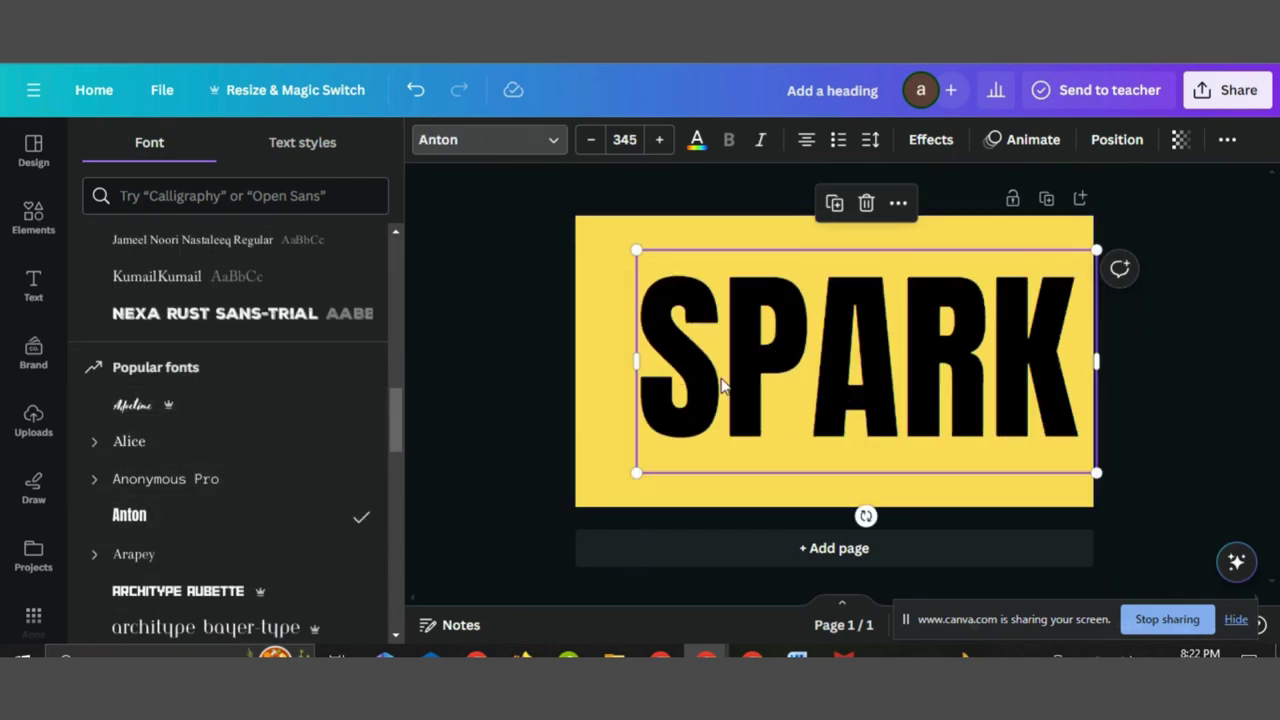
left_click_drag(855, 335, 826, 326)
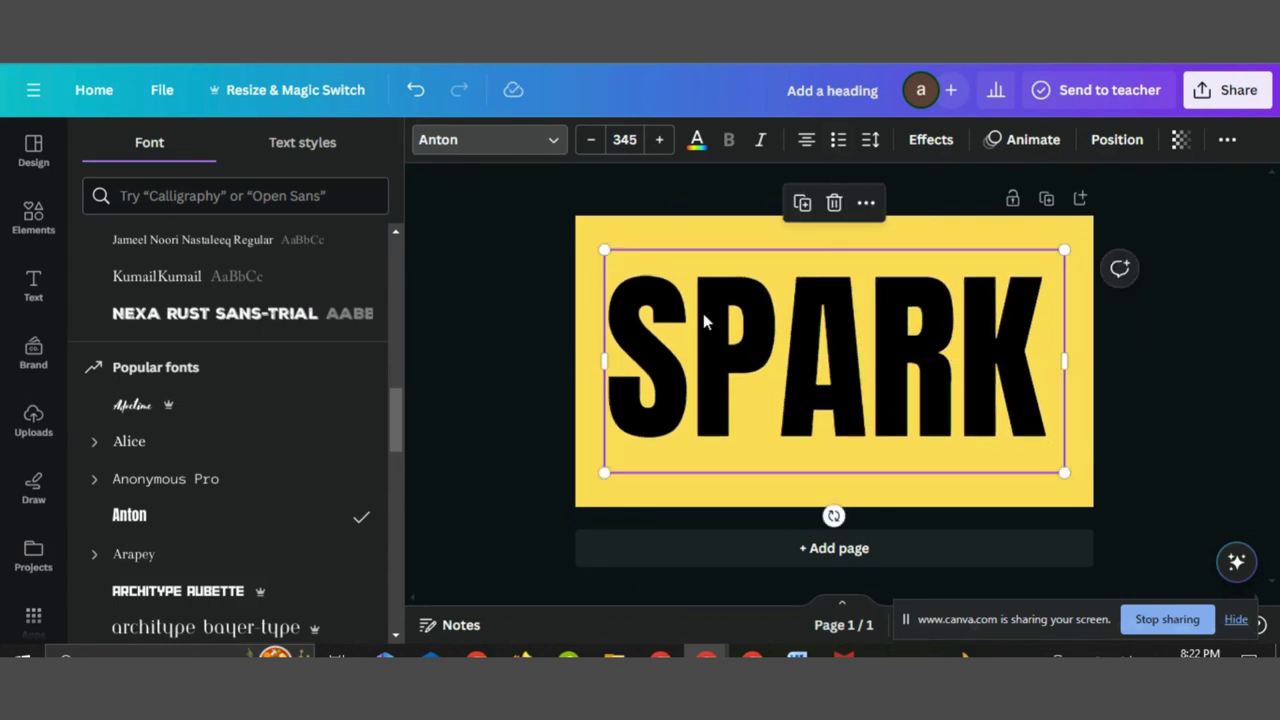
Change the page background to the solid dark green default colour
left_click(525, 327)
scroll(237, 478, "down", 3)
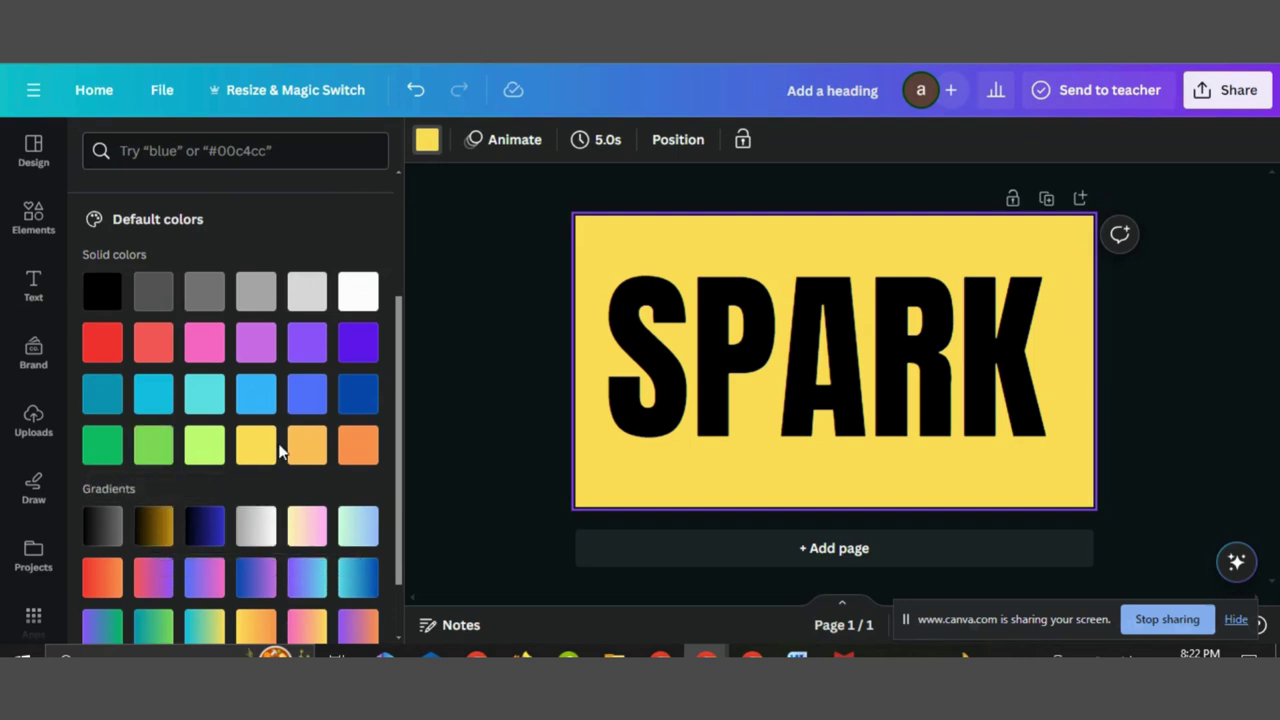
left_click(153, 445)
left_click(110, 448)
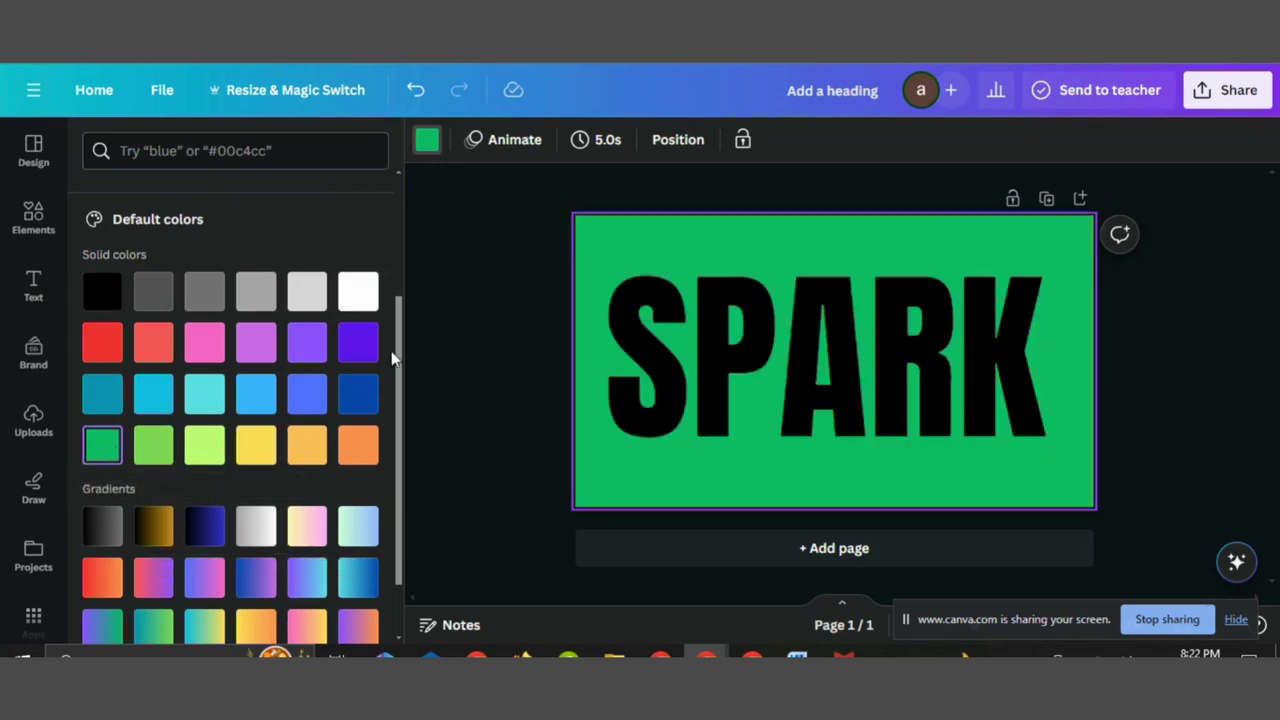
left_click(697, 391)
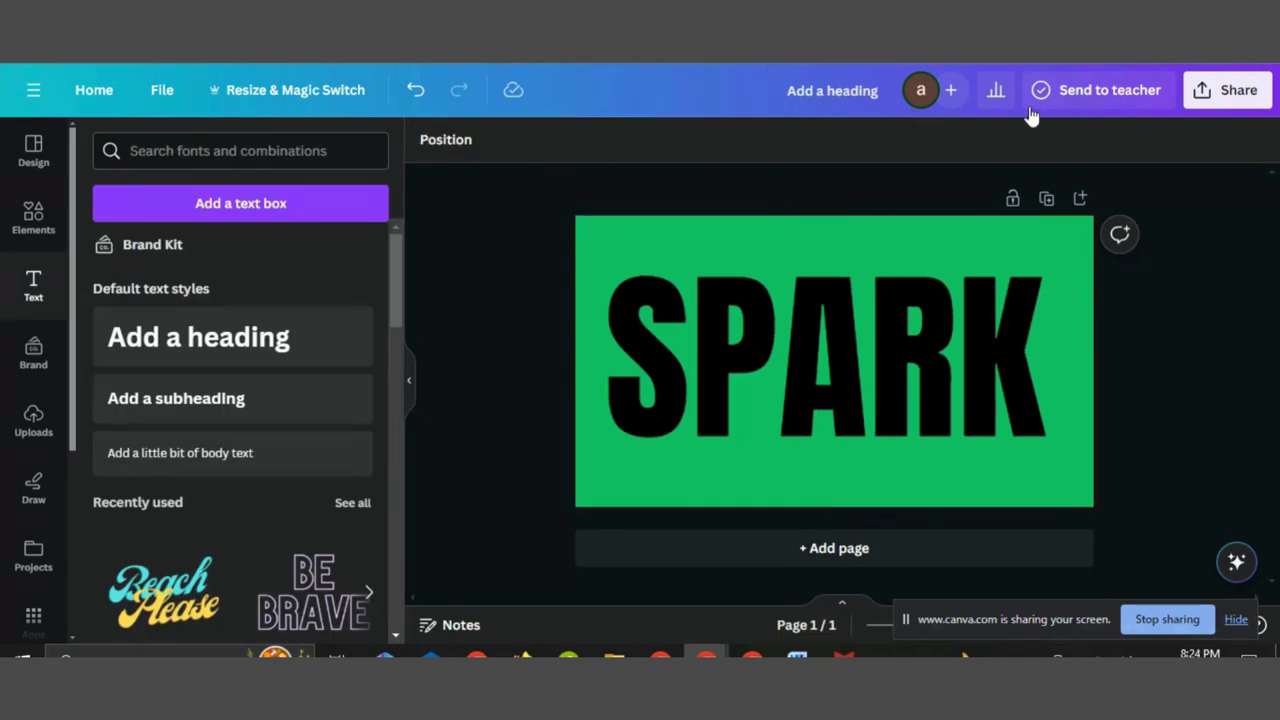
Download the SPARK design as a PNG at 1,280 × 720 px
left_click(1228, 90)
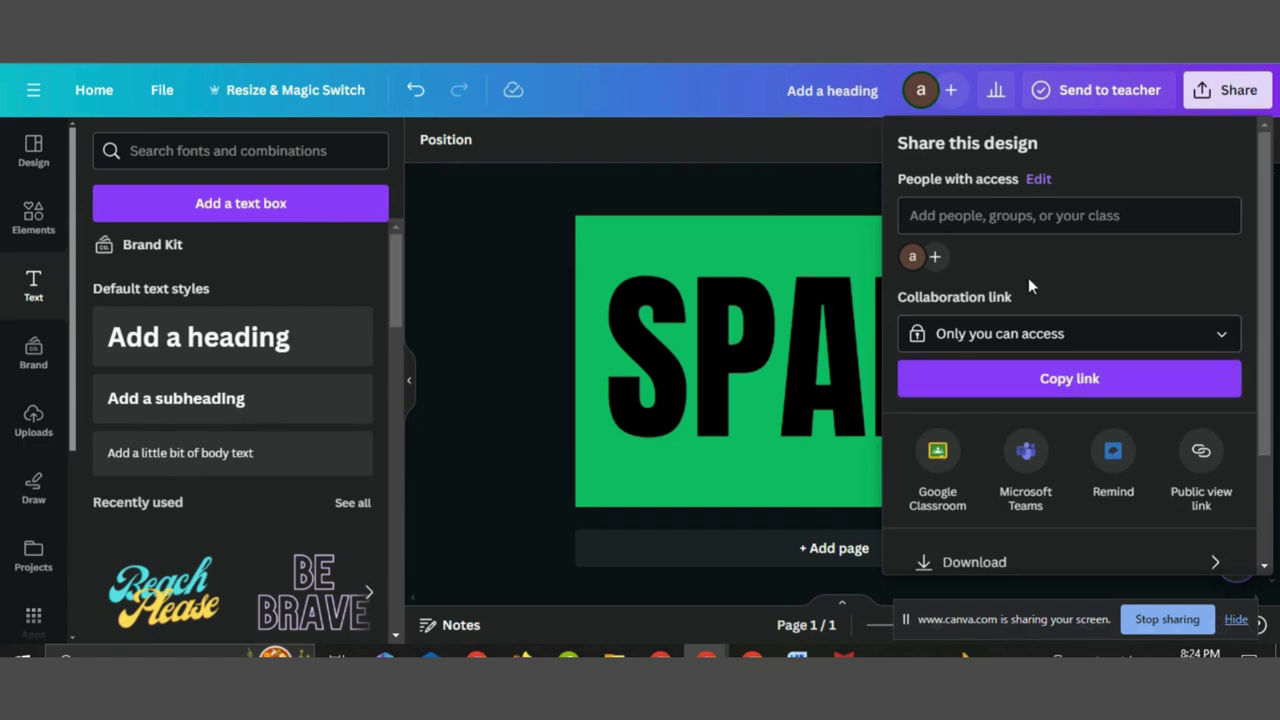
scroll(1028, 277, "down", 3)
left_click(977, 414)
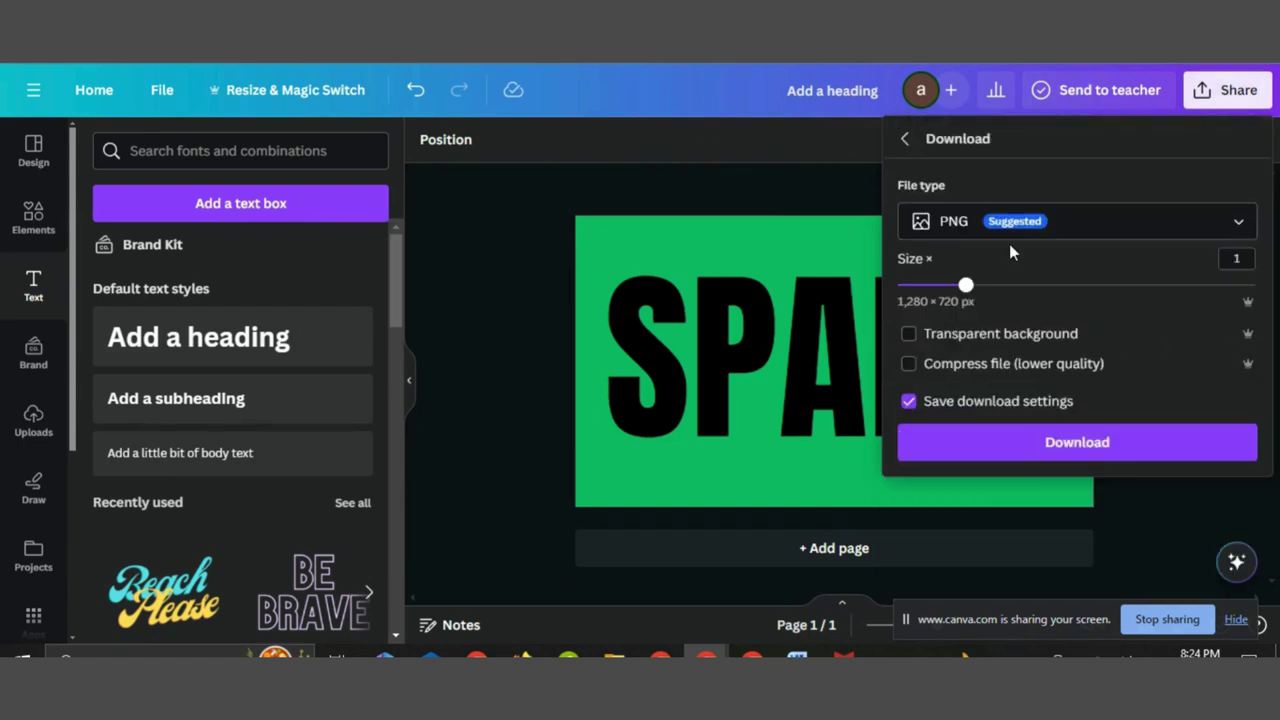
left_click(1035, 342)
left_click(1074, 447)
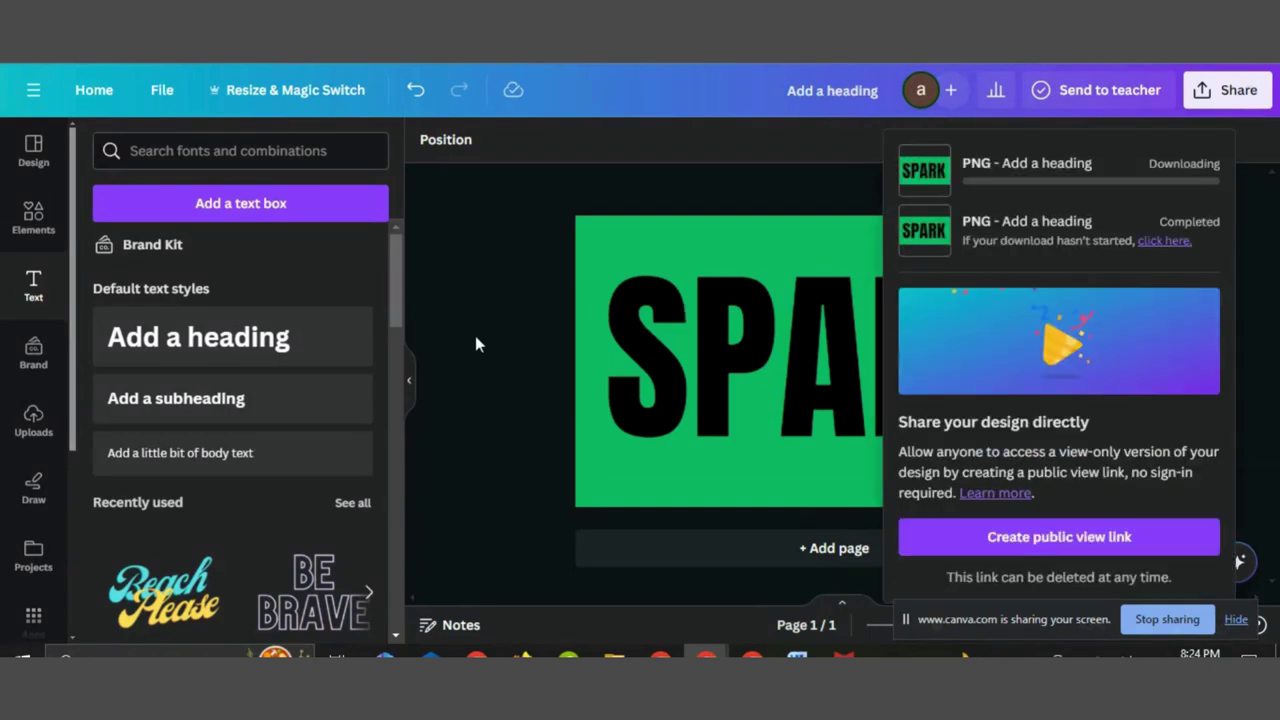
left_click(482, 344)
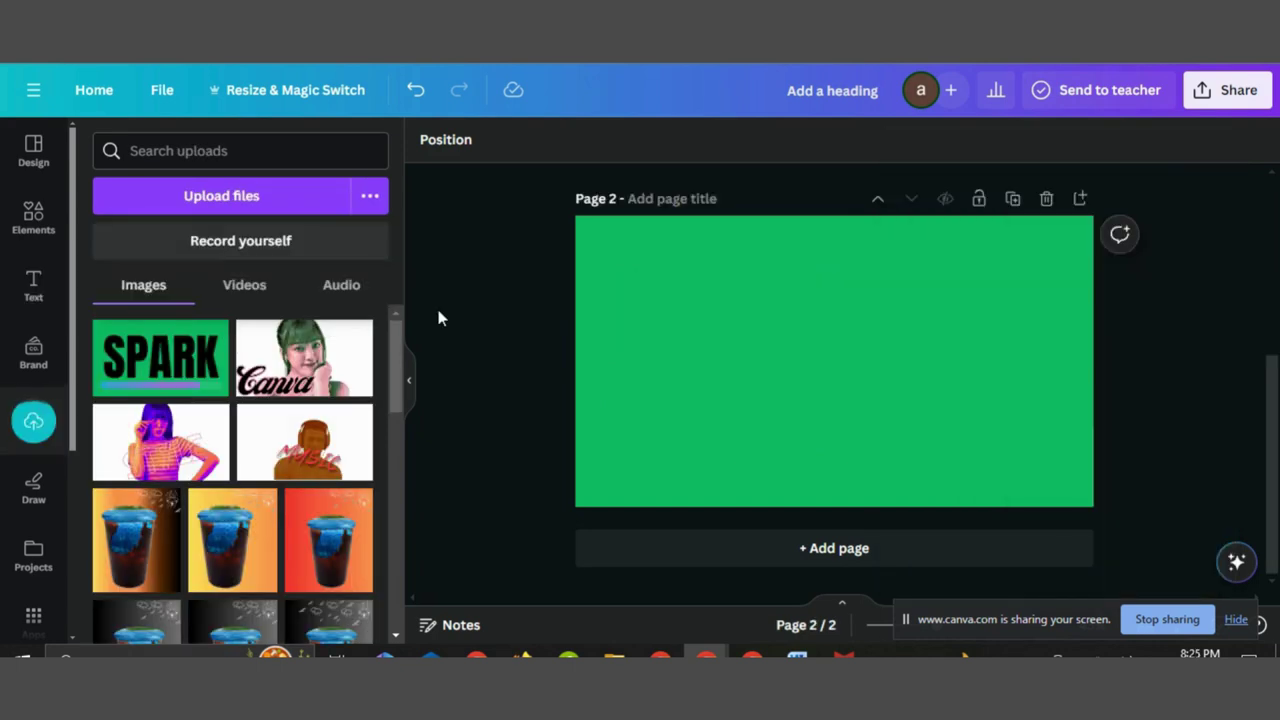
Place the uploaded SPARK image on page 2, enlarge it to fill the page, and crop it to its upper half
left_click(145, 373)
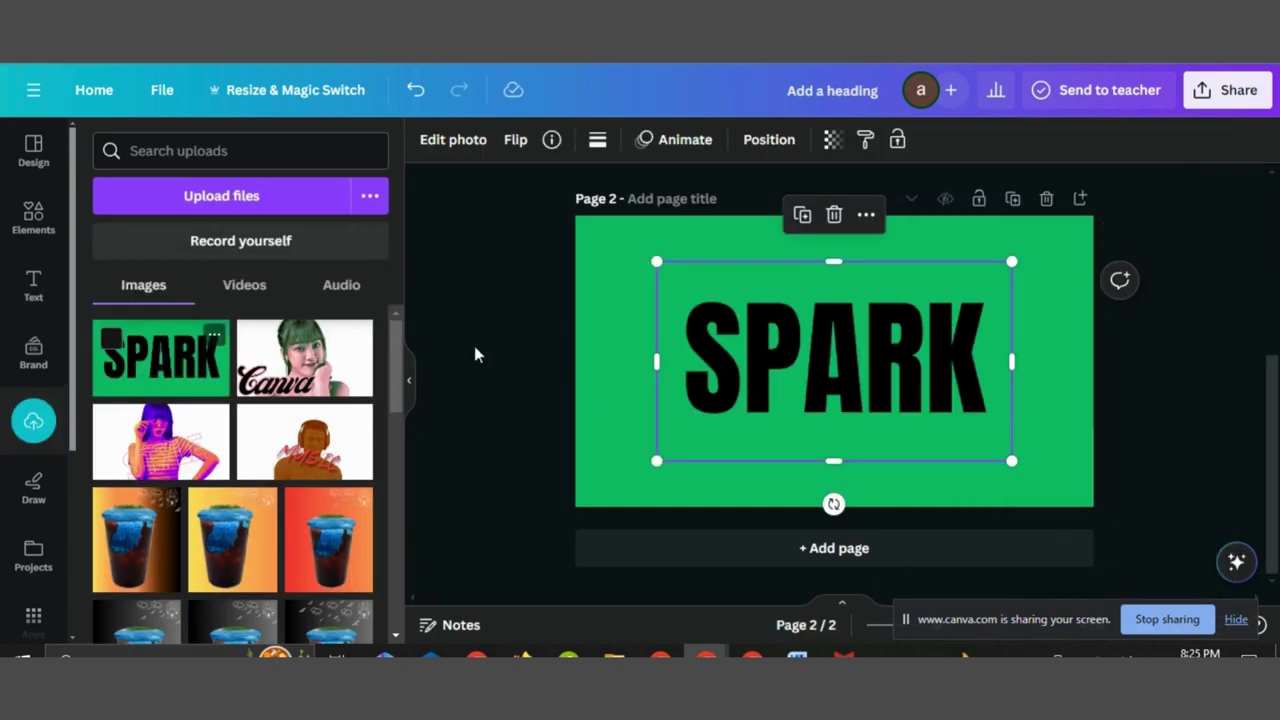
left_click_drag(732, 365, 656, 315)
left_click_drag(931, 414, 1108, 473)
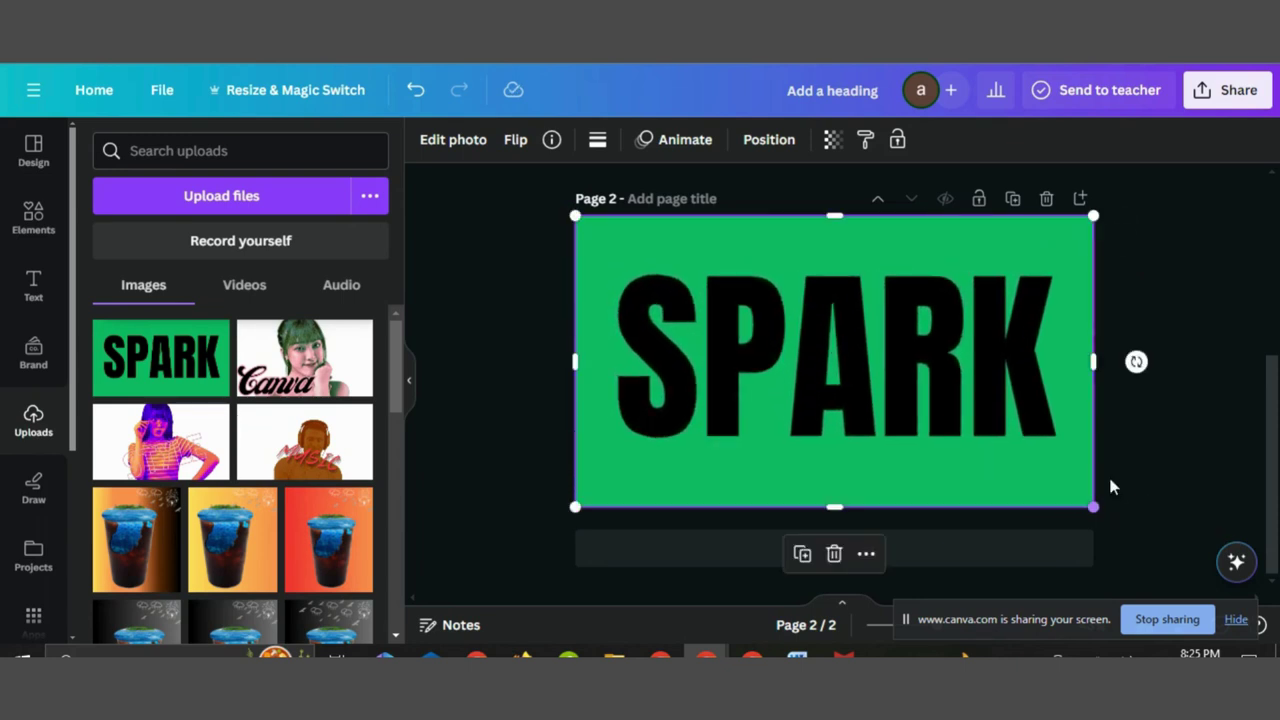
left_click_drag(830, 495, 820, 349)
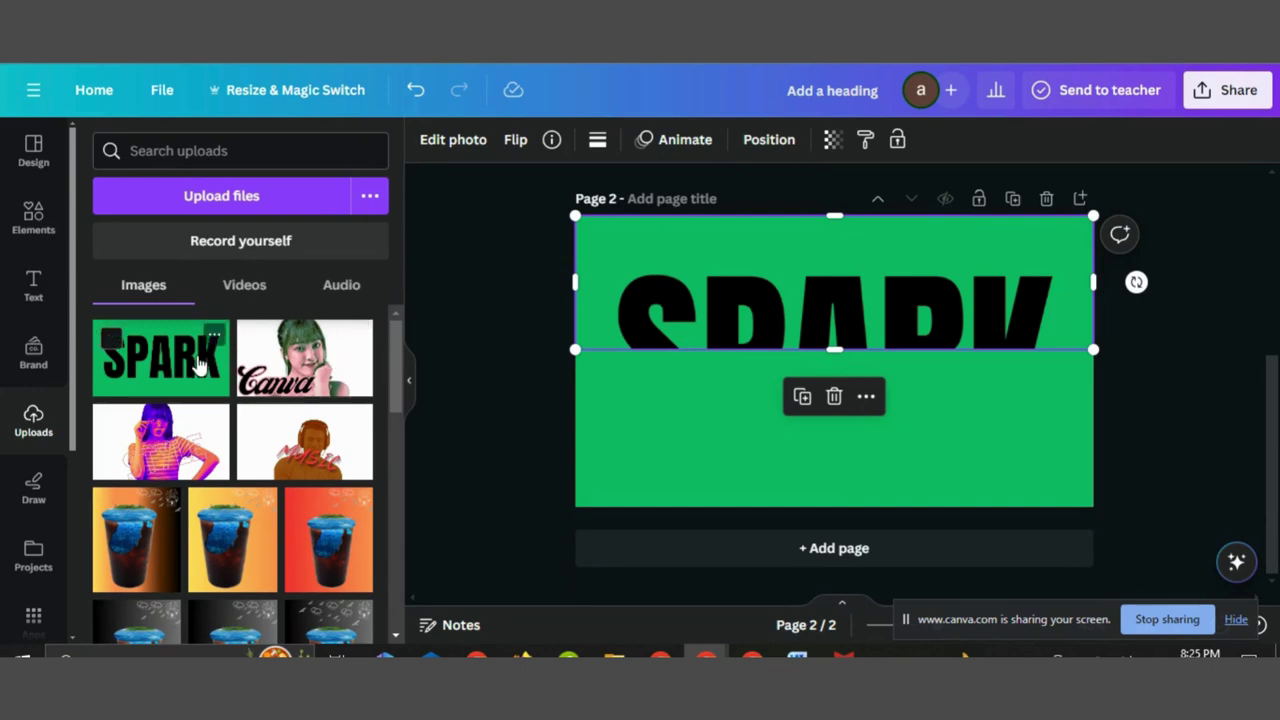
Place a second SPARK image filling page 2 and crop it to its lower half, aligned with the first
left_click(200, 366)
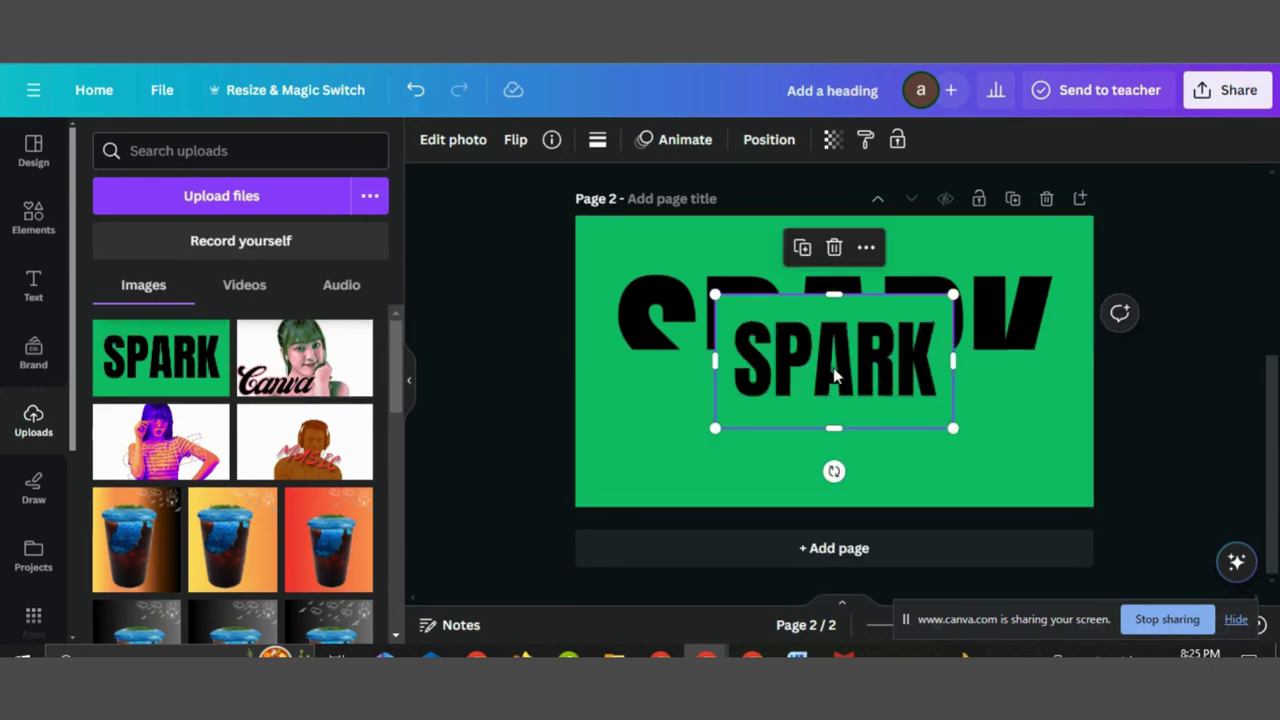
left_click_drag(836, 376, 694, 289)
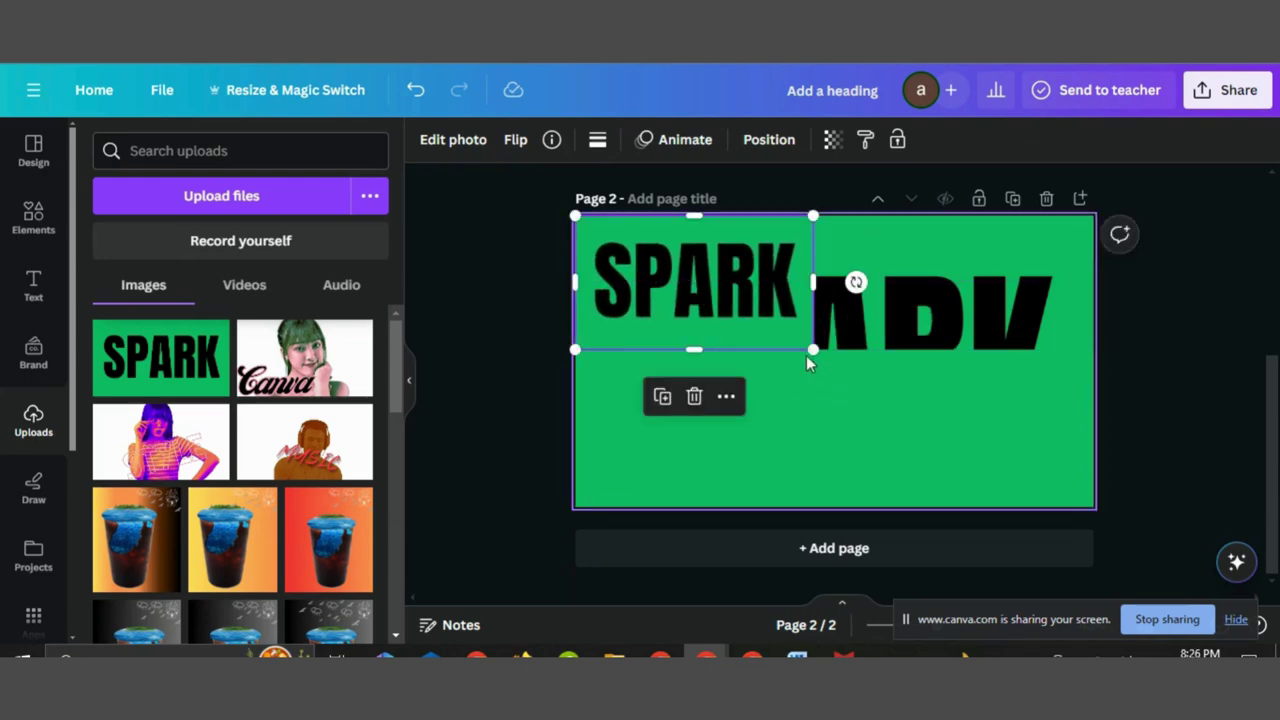
left_click_drag(812, 350, 1100, 484)
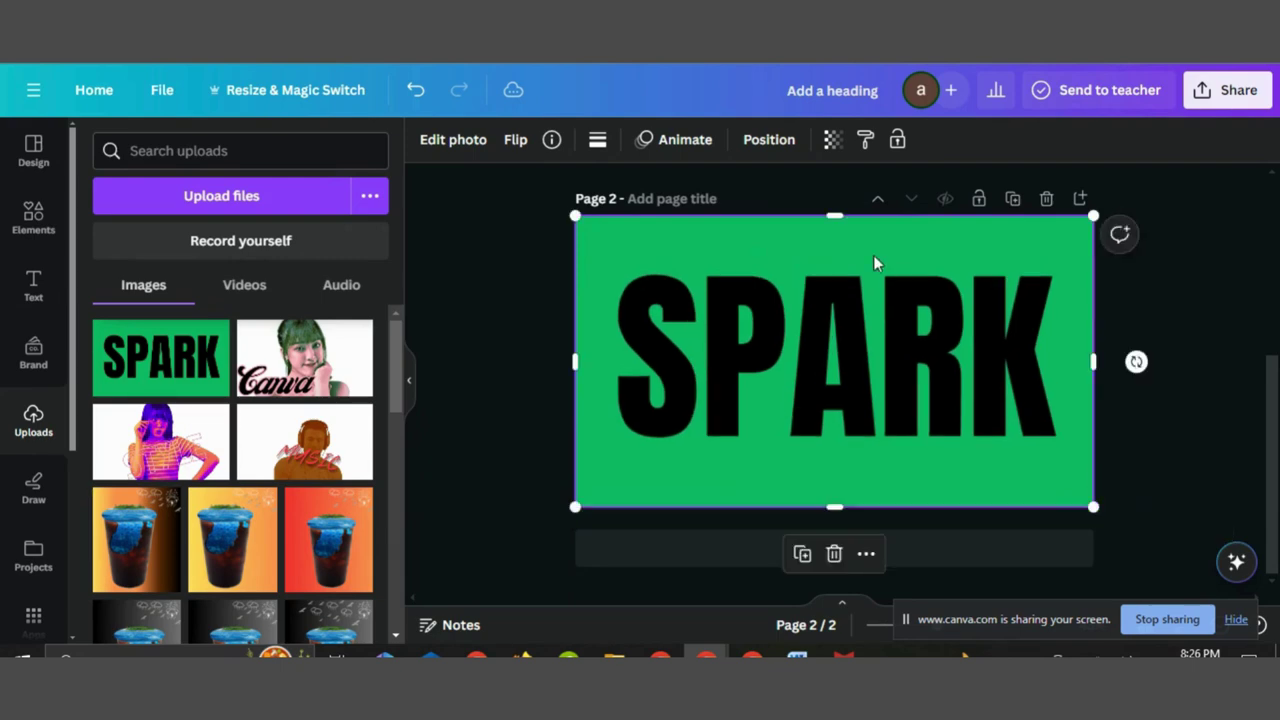
left_click_drag(838, 212, 840, 362)
Add a heading reading "Momentum" at the centre of page 2
left_click(33, 285)
left_click(198, 337)
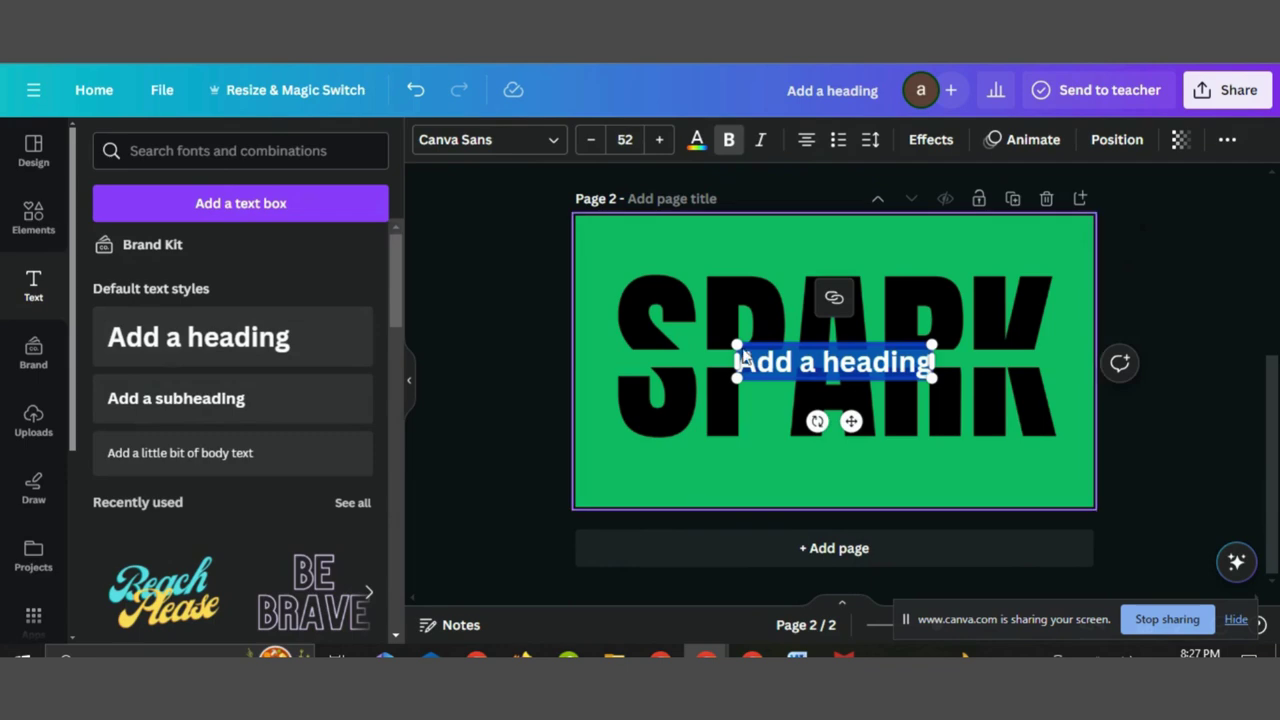
type("Momentum")
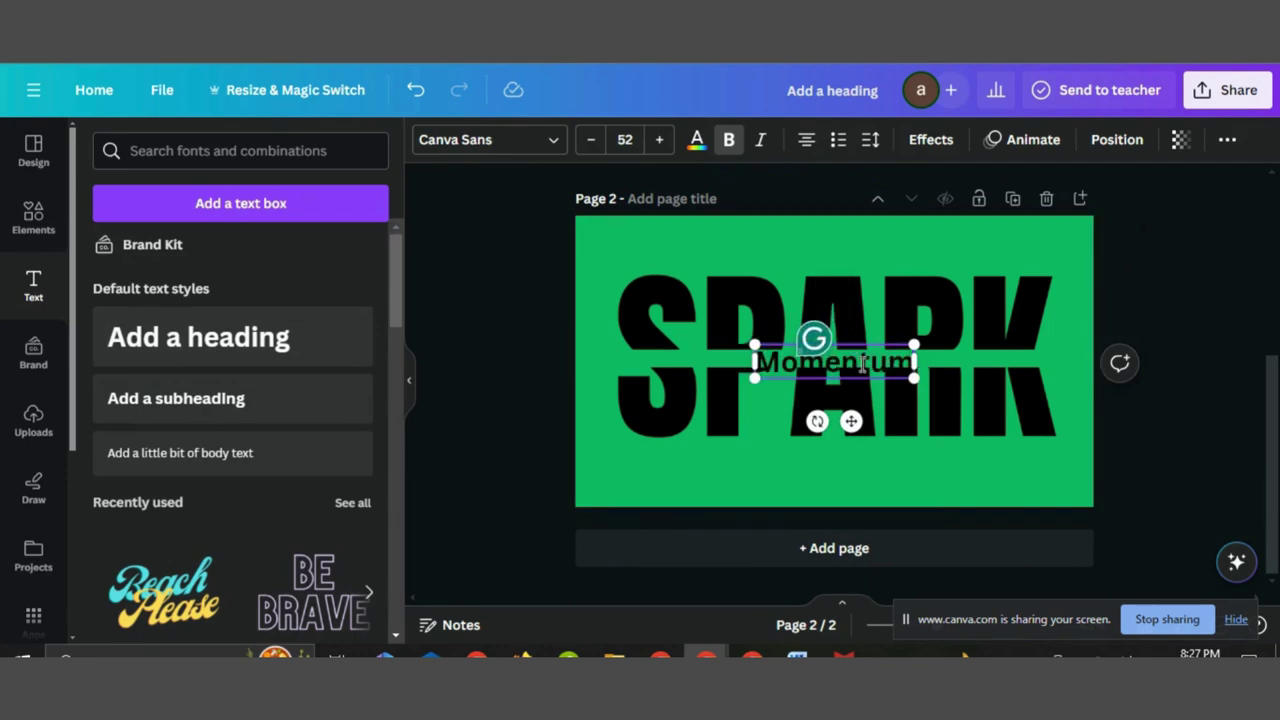
Move the lower SPARK half down and the upper half slightly up to widen the gap around Momentum
left_click(897, 400)
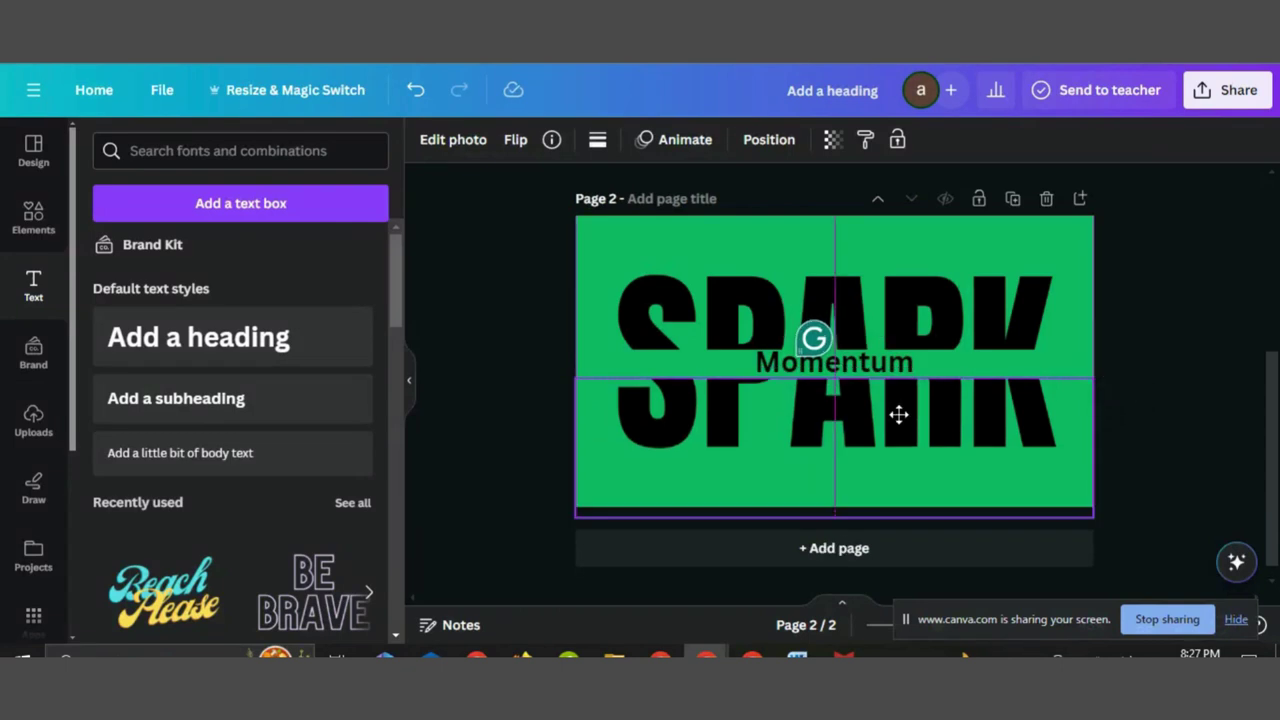
left_click_drag(928, 316, 890, 310)
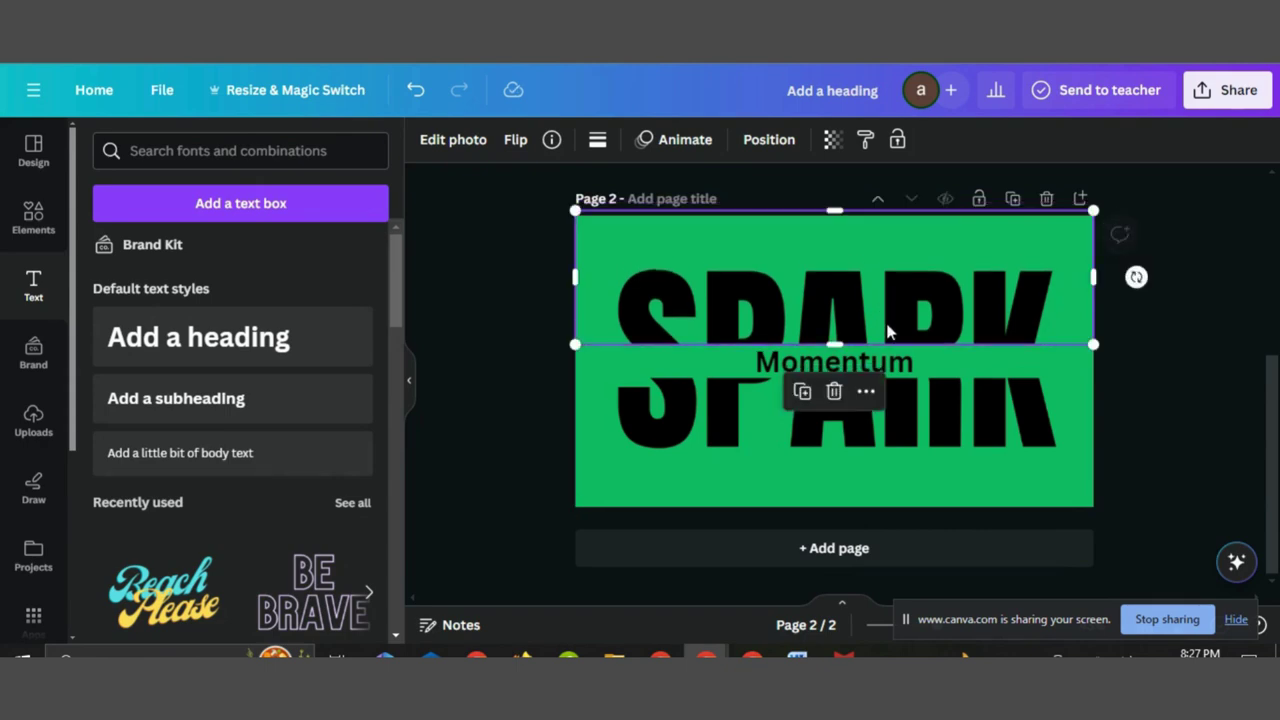
left_click(903, 400)
left_click_drag(906, 400, 900, 388)
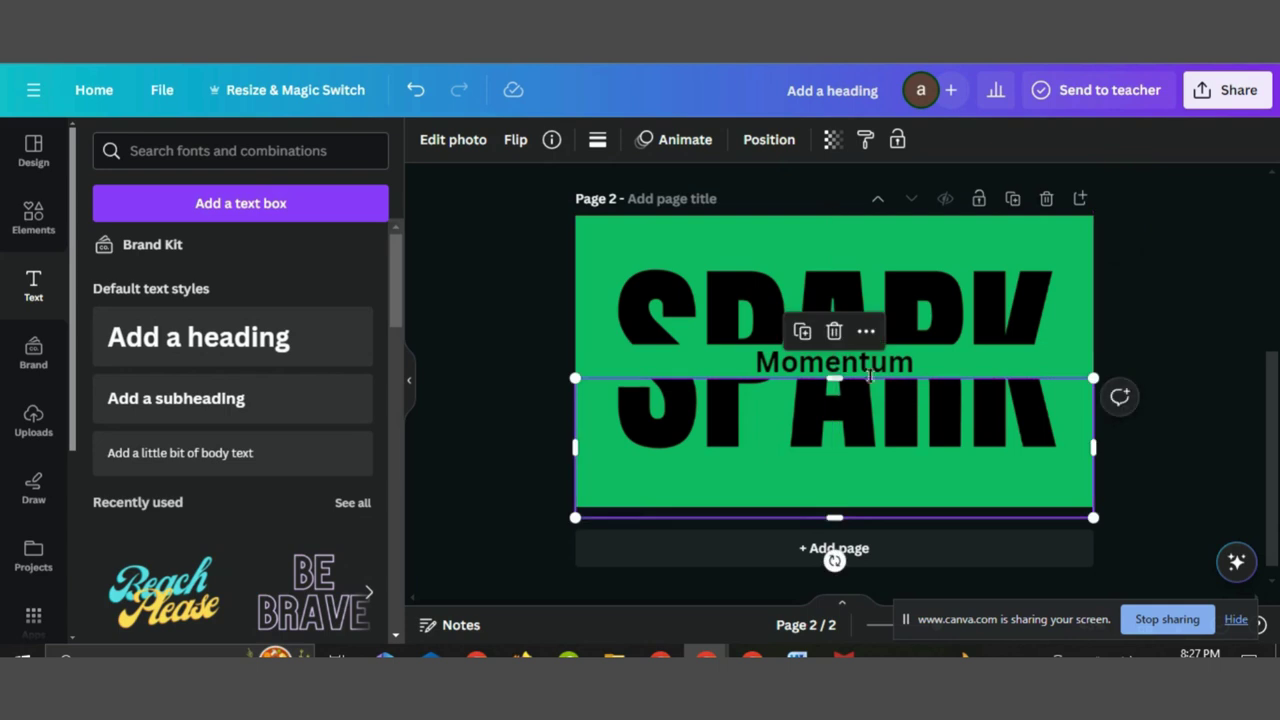
Enlarge the Momentum text to about font size 61.6 and set its colour to white
left_click(866, 363)
left_click_drag(755, 347, 722, 349)
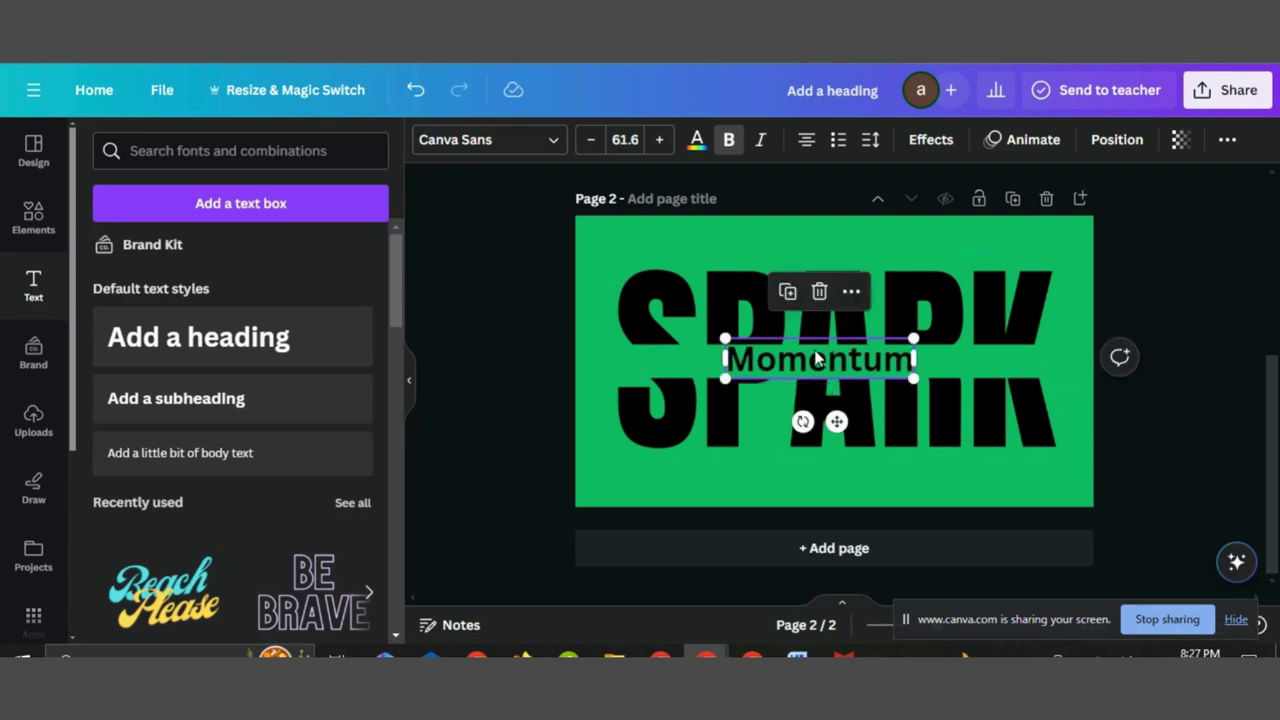
left_click(697, 140)
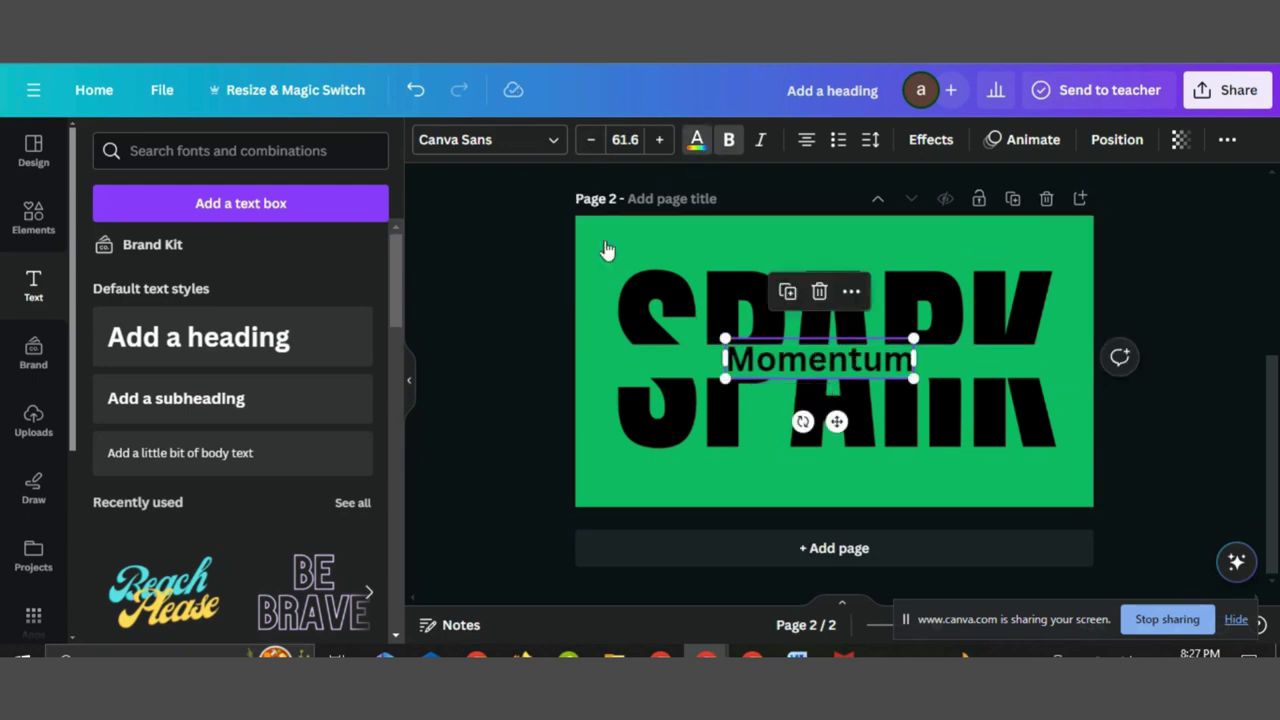
left_click(357, 607)
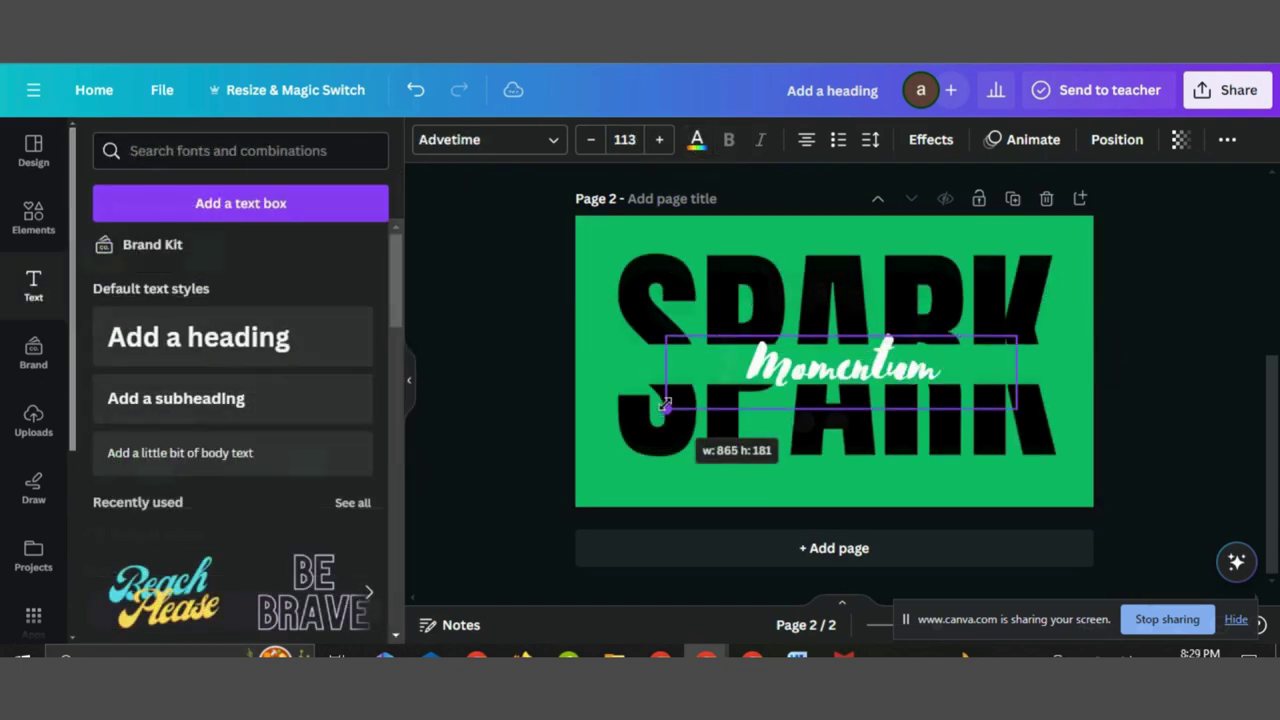
Reduce the Momentum text to font size 99.5 and centre it in the gap between the SPARK halves
left_click_drag(666, 403, 709, 396)
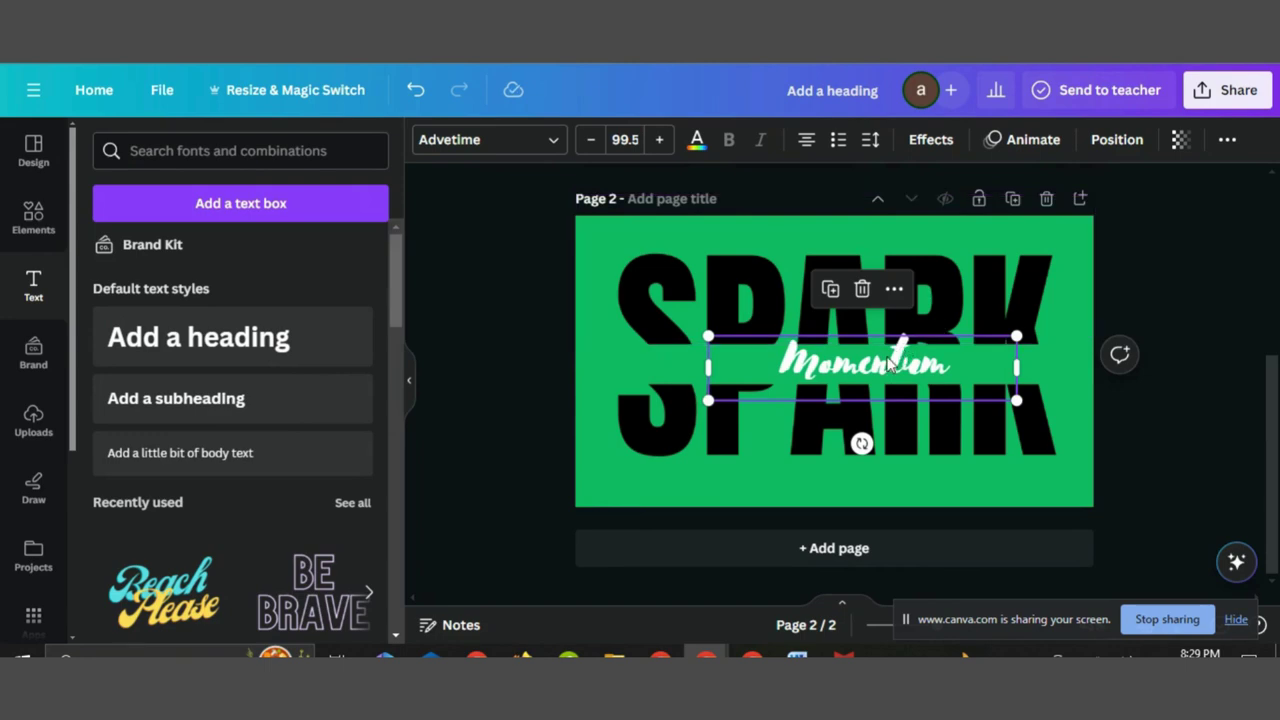
left_click_drag(888, 366, 866, 359)
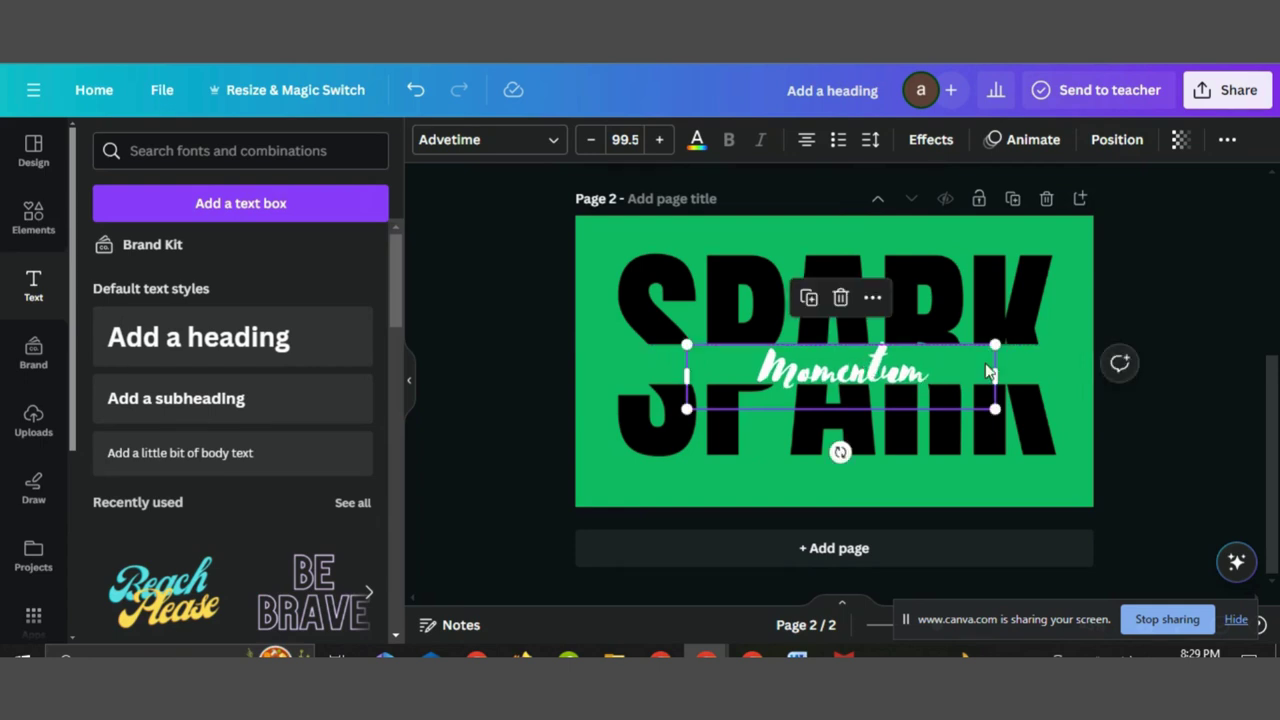
key("Escape")
key("ctrl+z")
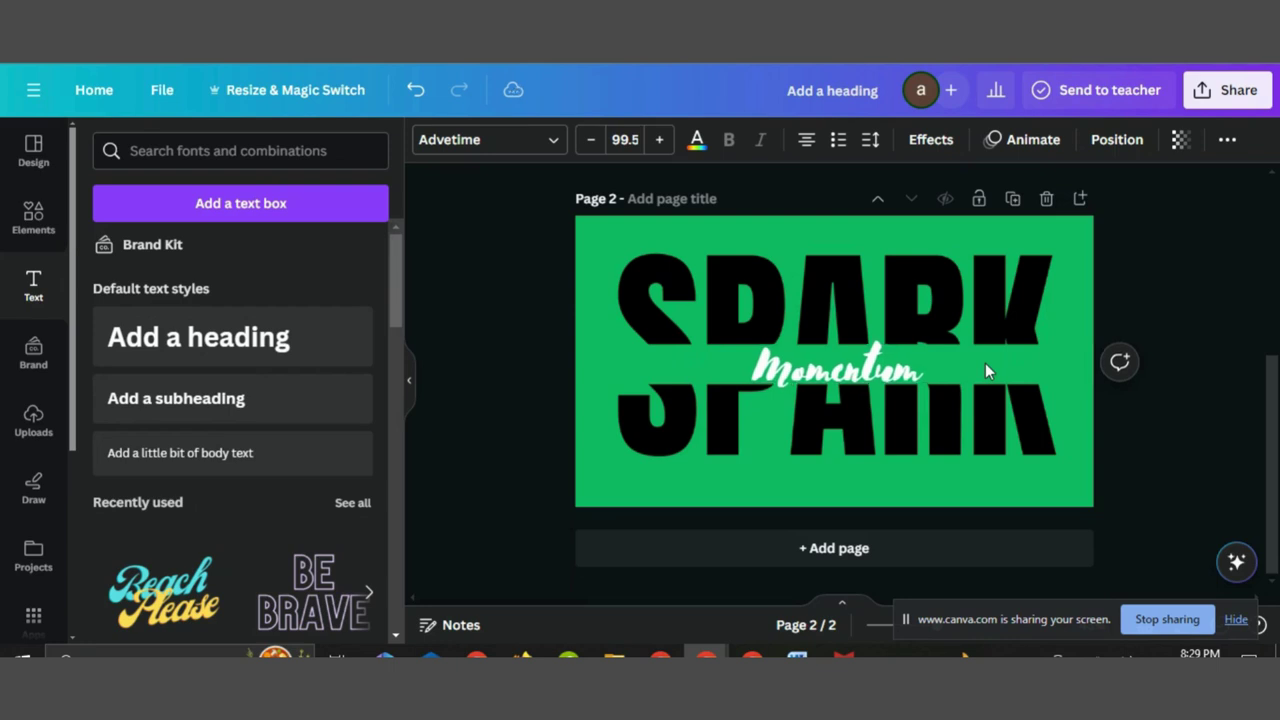
key("ctrl+z")
key("ctrl+z")
key("ctrl+z")
key("ctrl+z")
left_click(1142, 386)
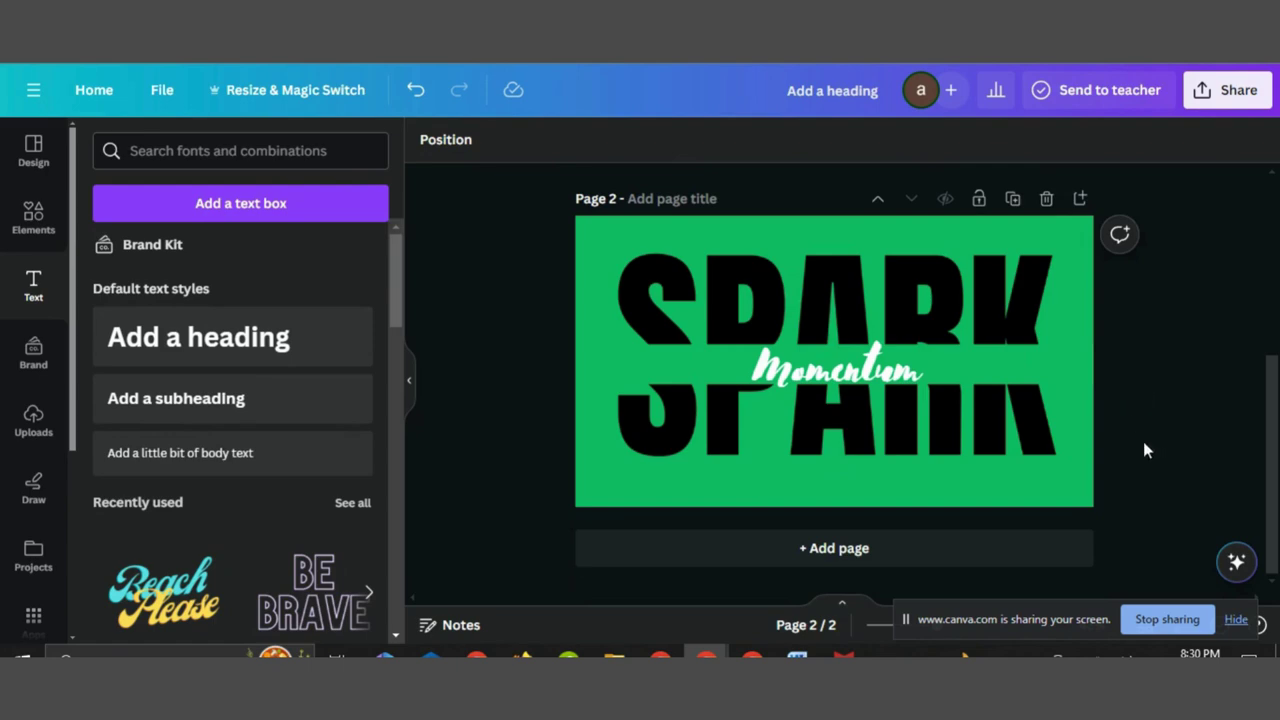
Nudge the upper SPARK half slightly down and the lower half slightly up to narrow the gap
left_click(912, 302)
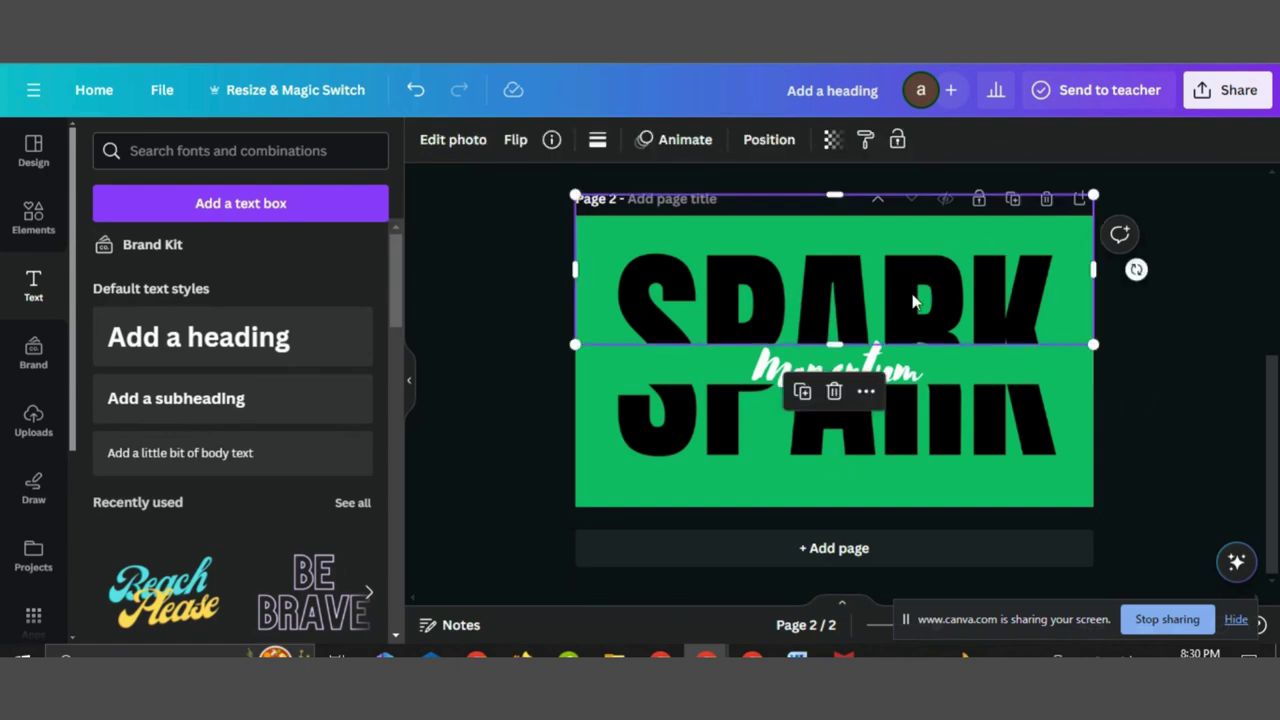
left_click_drag(912, 302, 912, 302)
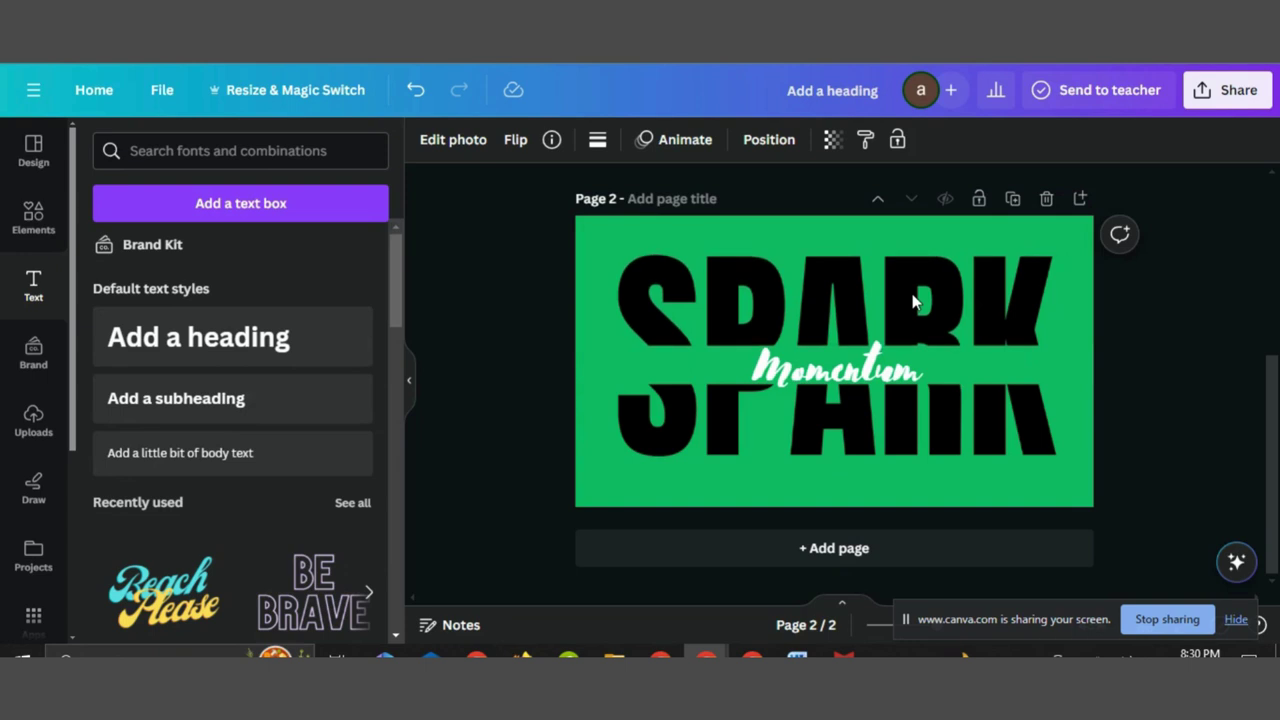
left_click(912, 302)
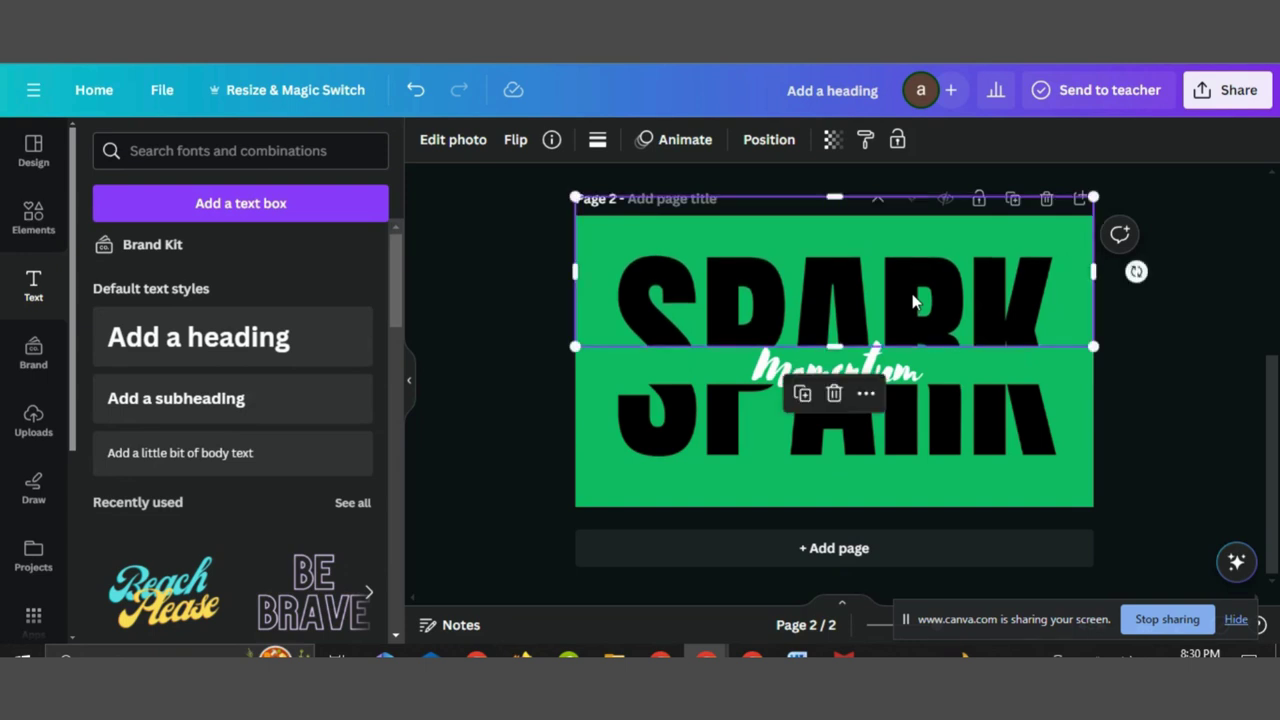
left_click(950, 432)
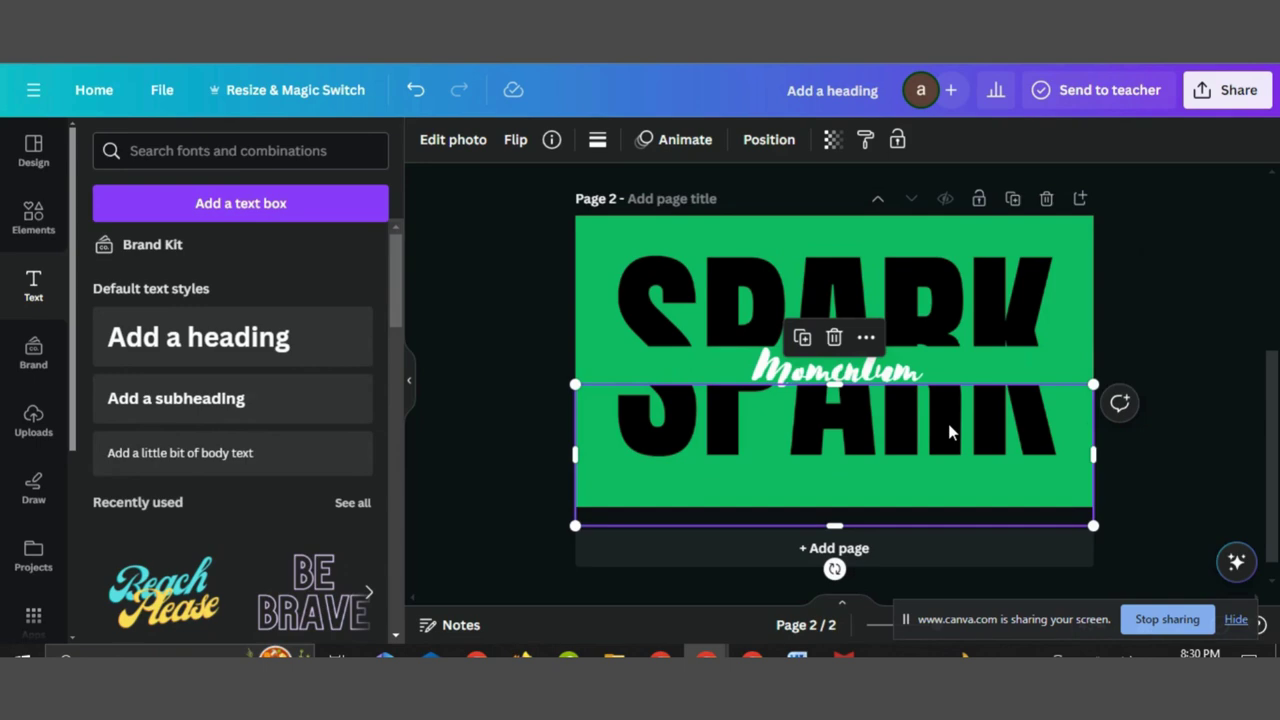
Change the Momentum heading to capitals, reading "MOMENTUM", and set its font to AlFars Regular
left_click(945, 378)
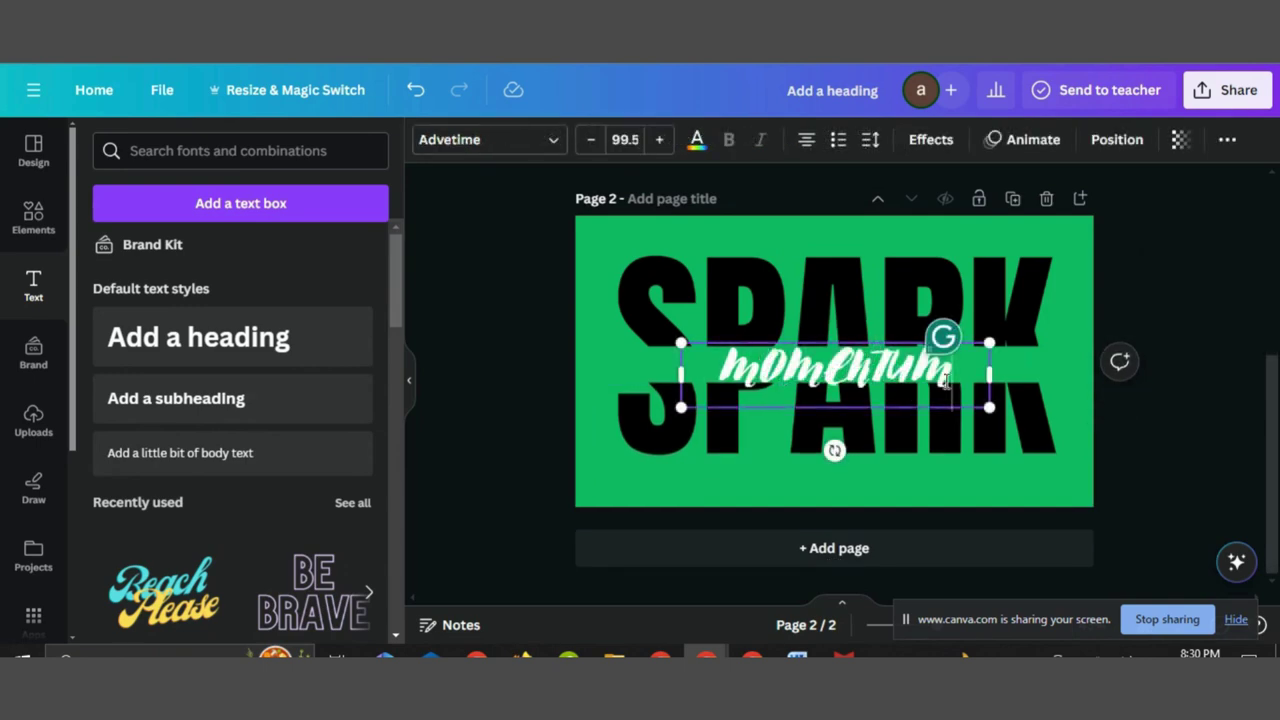
left_click(553, 141)
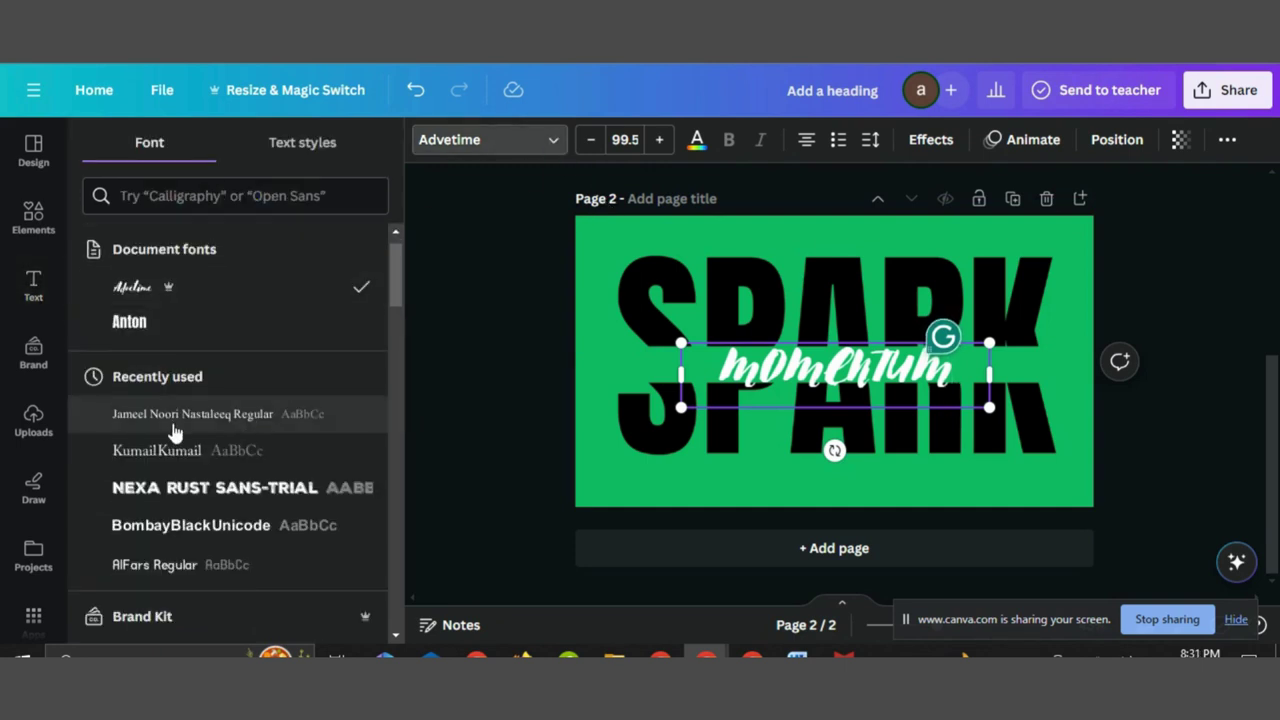
scroll(177, 432, "down", 1)
left_click(200, 336)
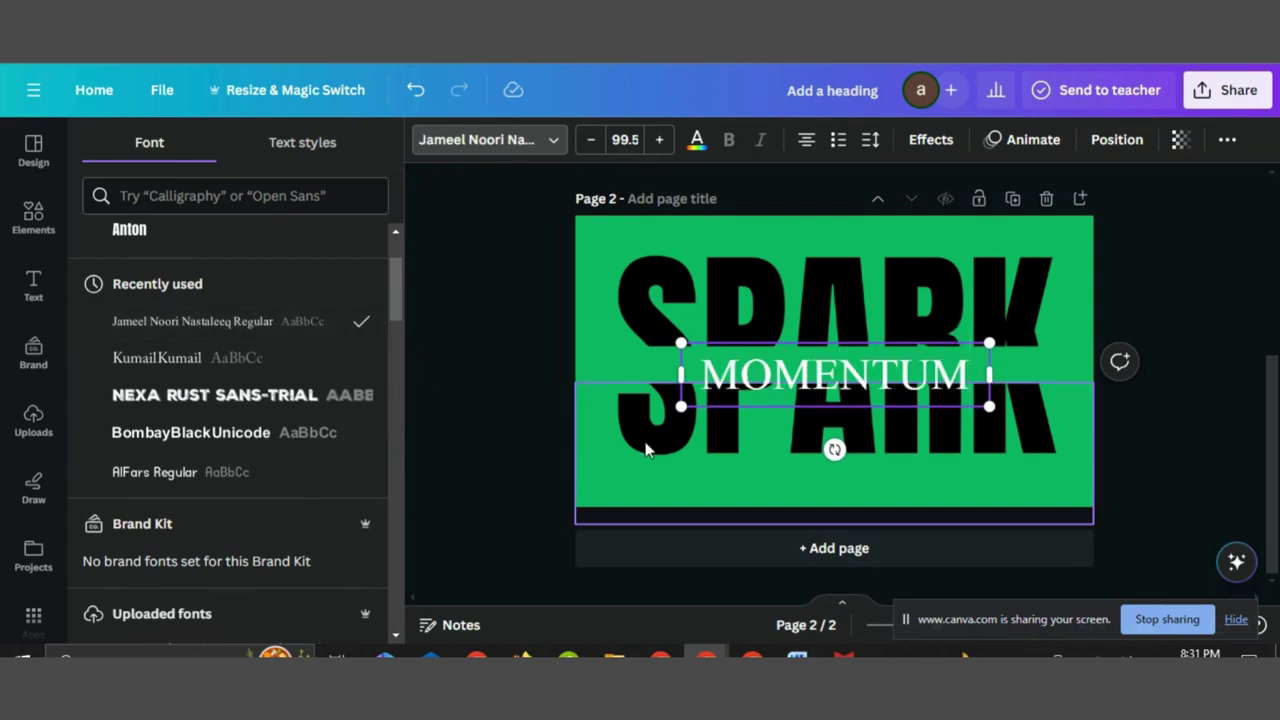
left_click(170, 482)
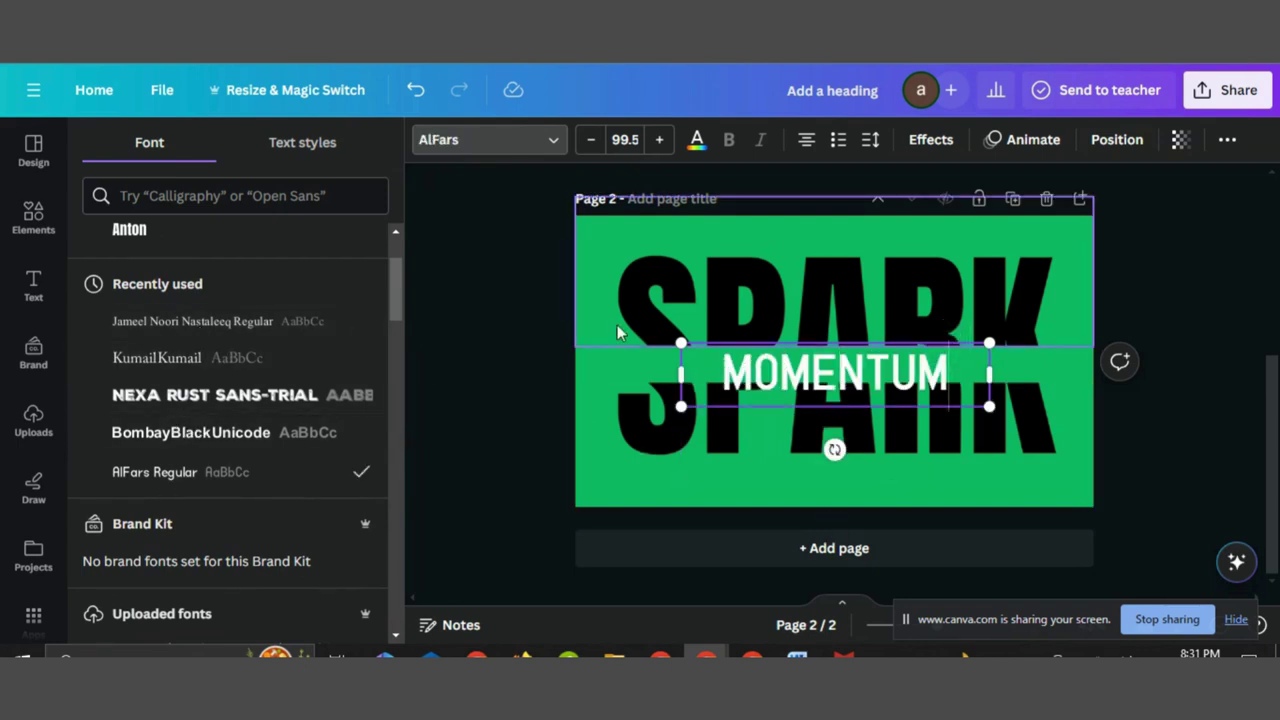
Reduce the MOMENTUM text to font size 82.6, centre it in the gap, and nudge the lower SPARK half slightly up
left_click_drag(686, 405, 734, 396)
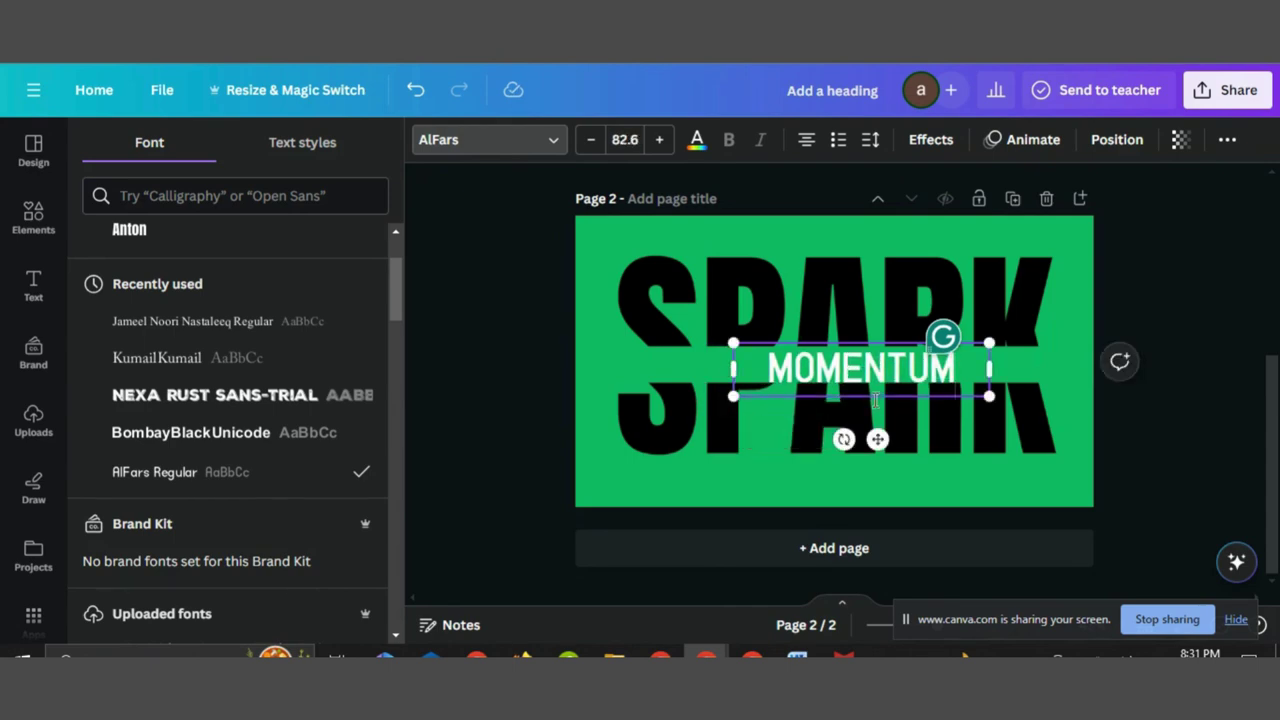
left_click_drag(877, 438, 862, 429)
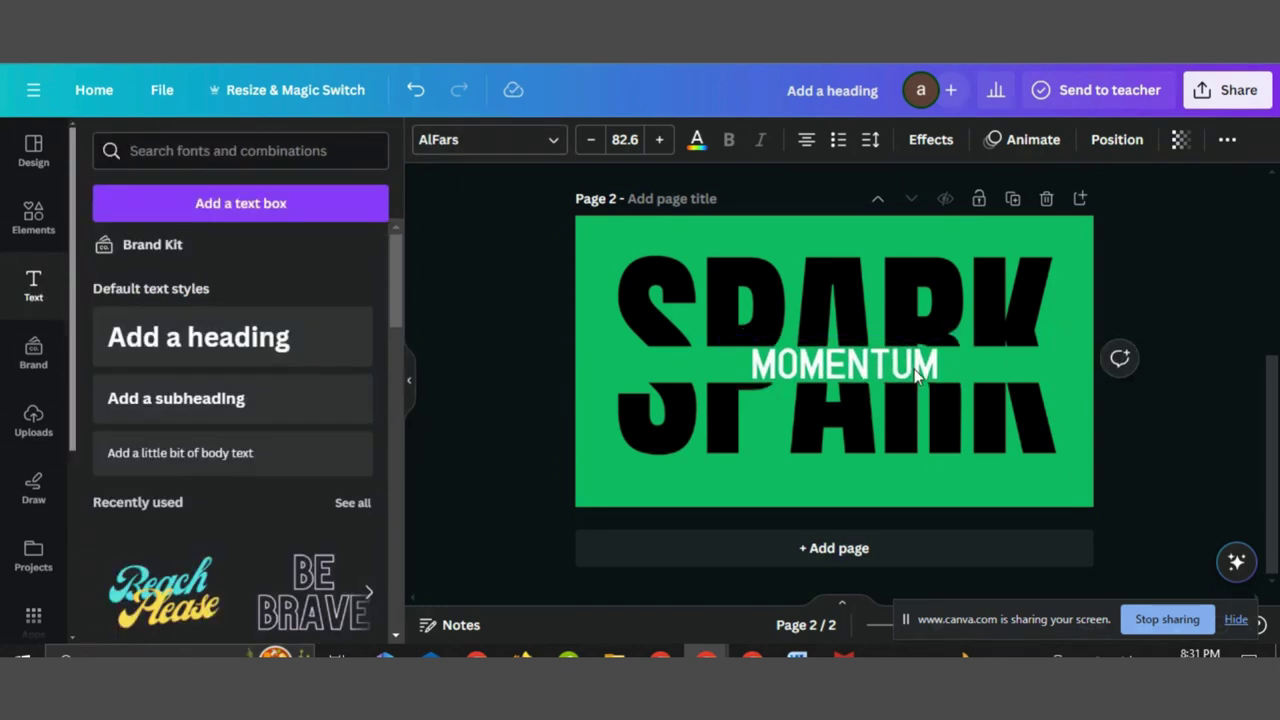
left_click(916, 372)
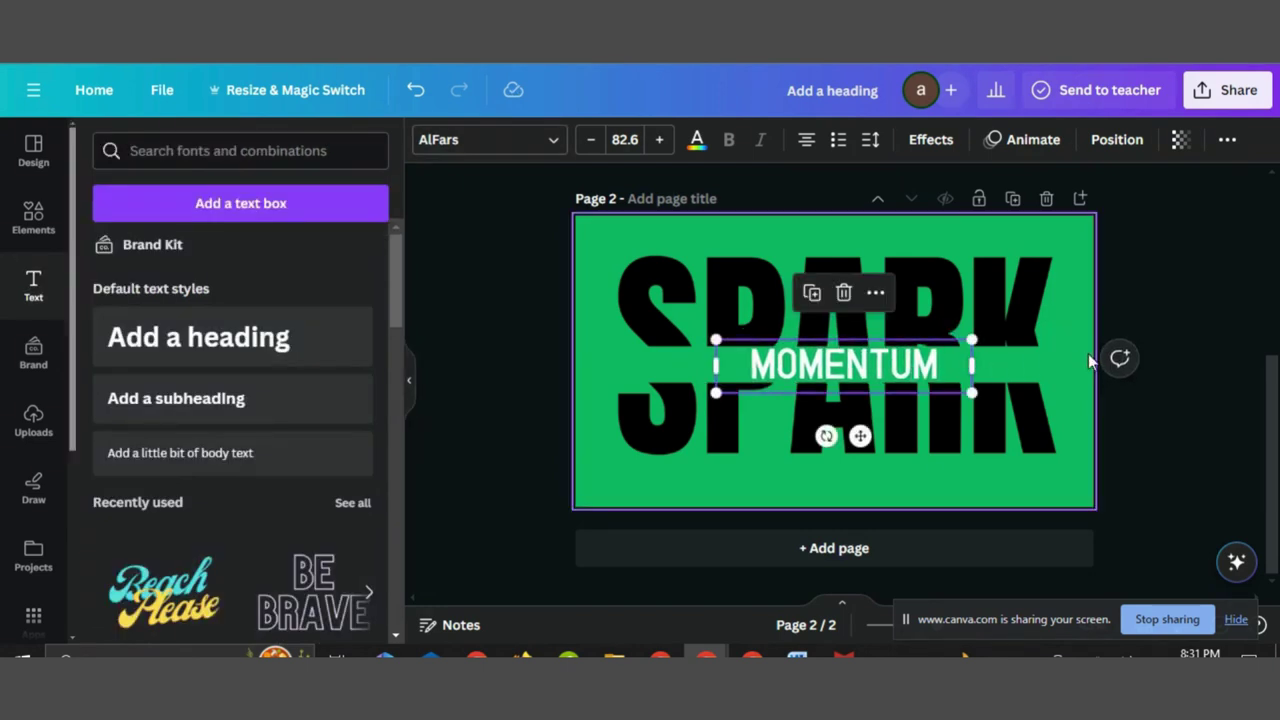
left_click(1220, 464)
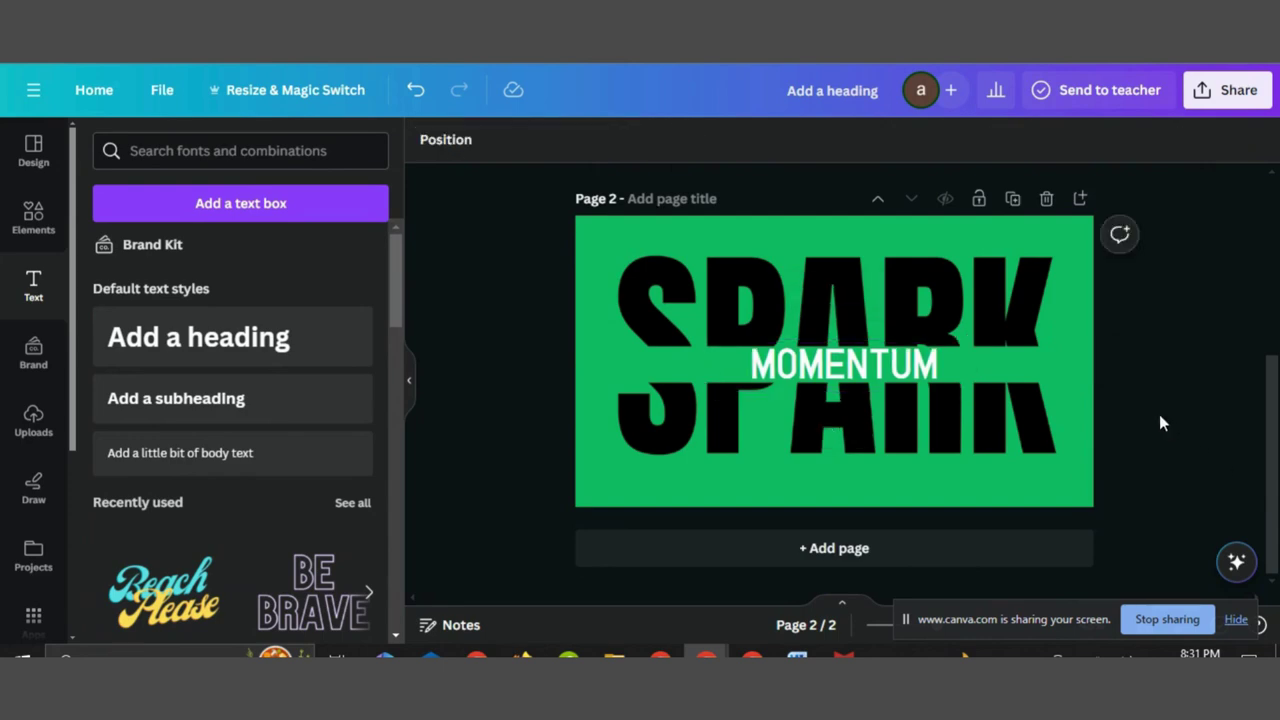
left_click(745, 412)
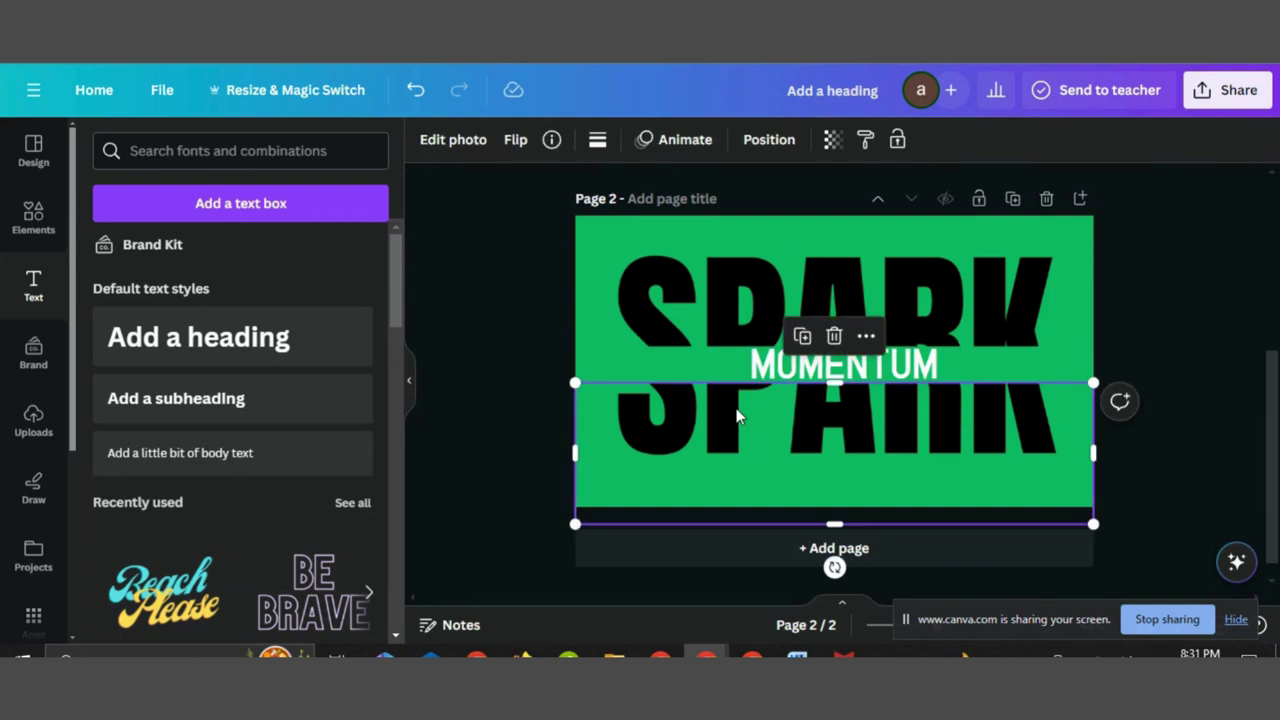
Download only page 2 of the design as a PNG image
left_click(1227, 90)
scroll(1020, 326, "down", 2)
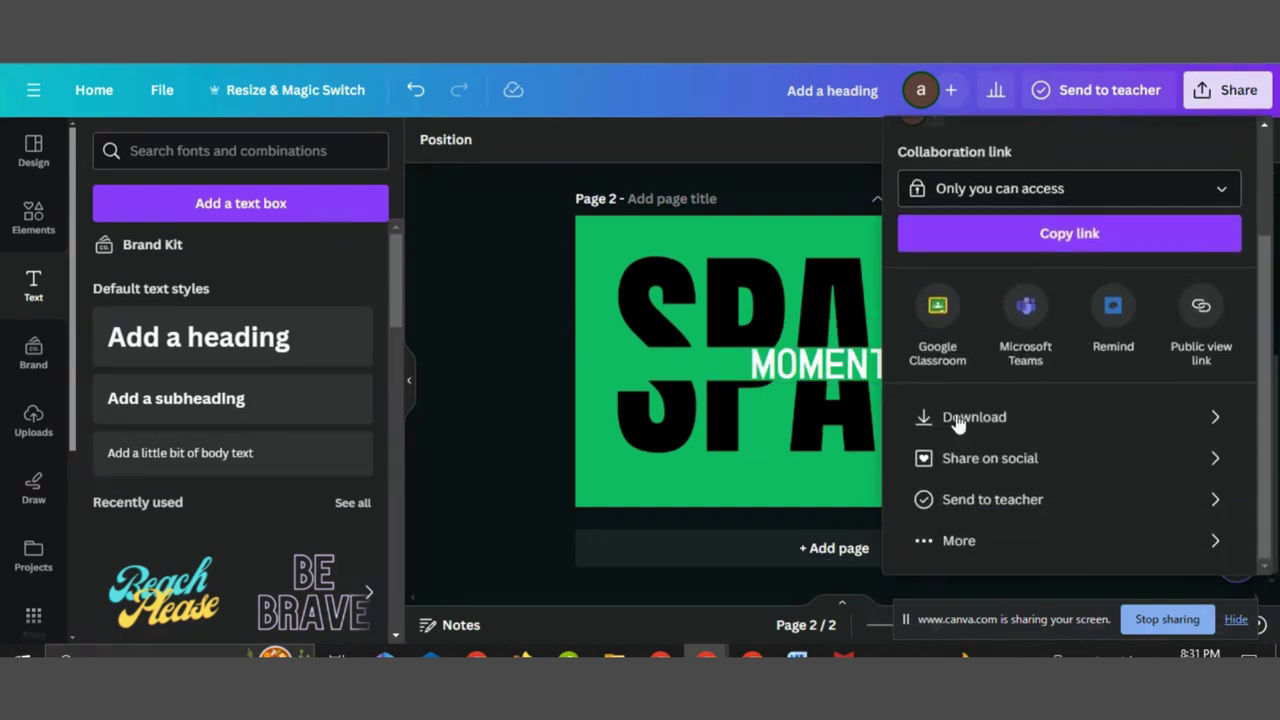
left_click(1043, 420)
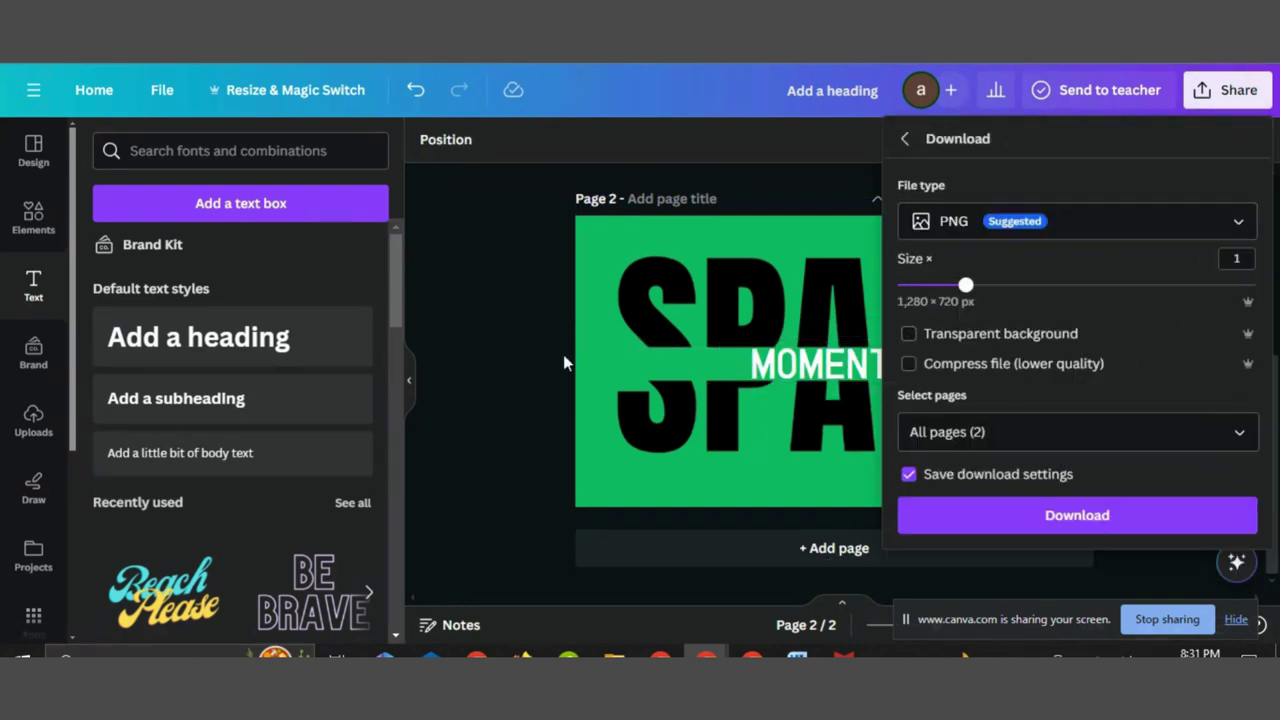
left_click(1012, 435)
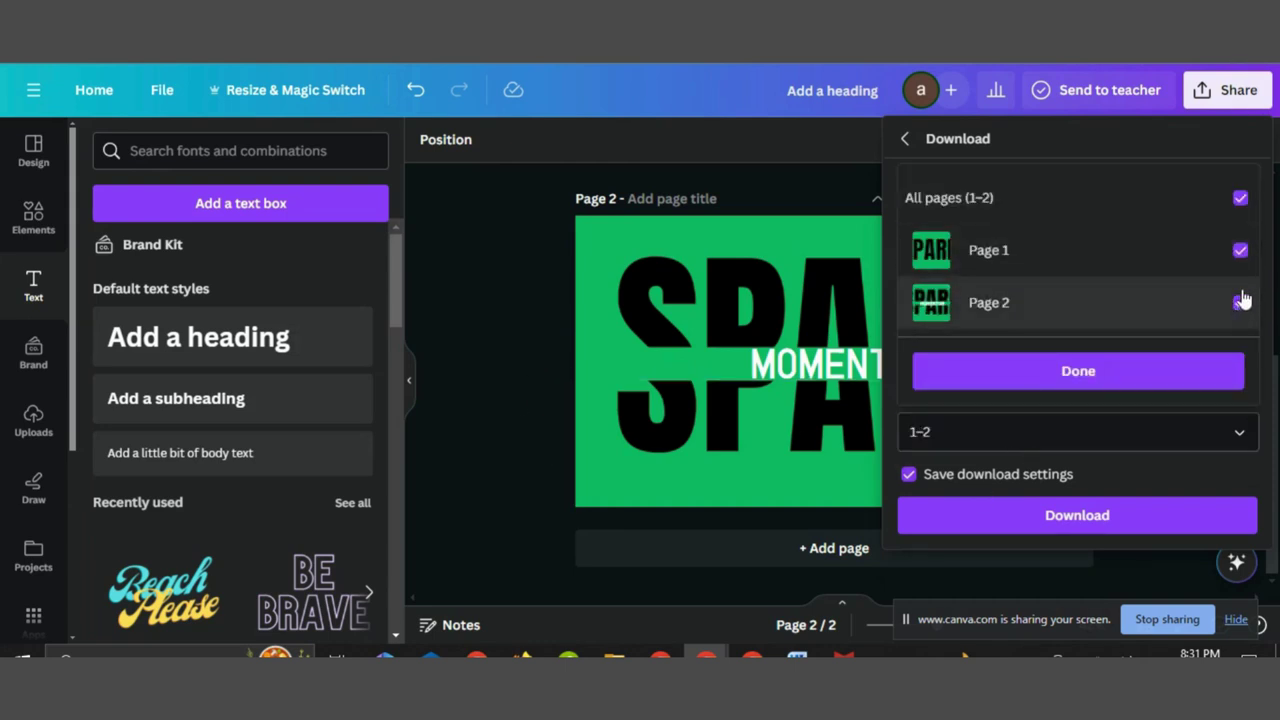
left_click(1244, 203)
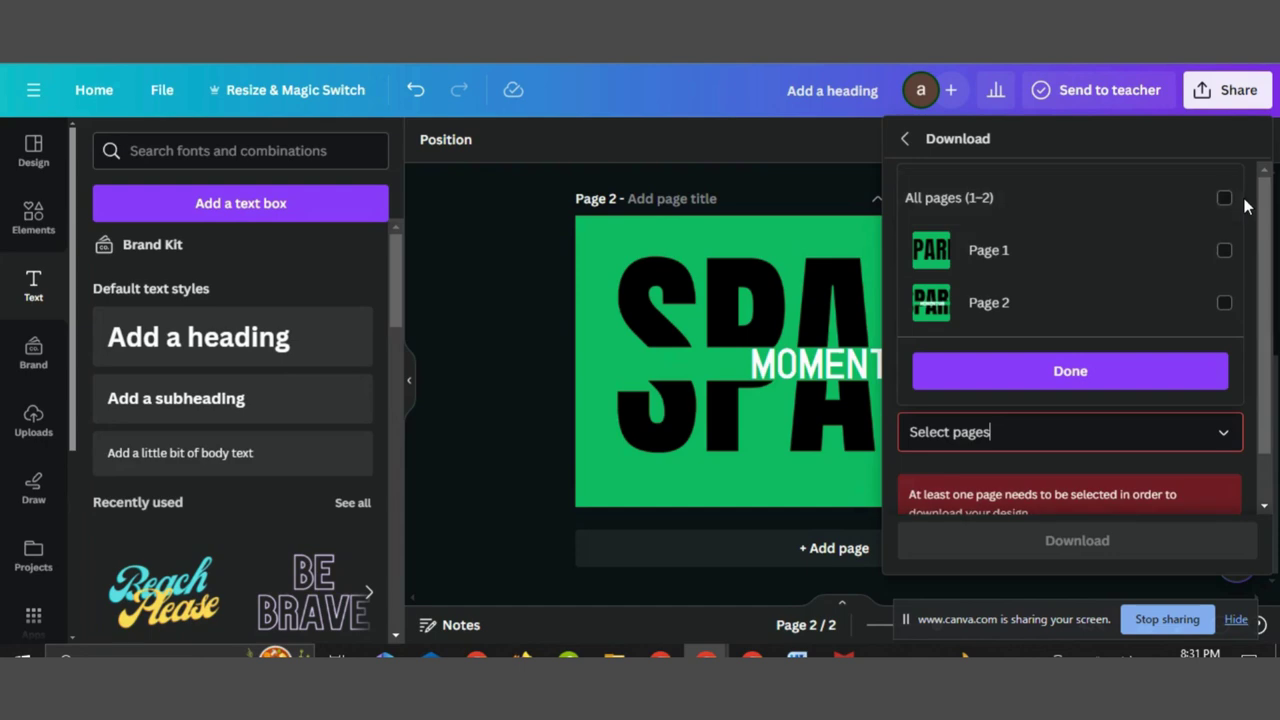
left_click(1226, 303)
left_click(1148, 374)
left_click(1072, 515)
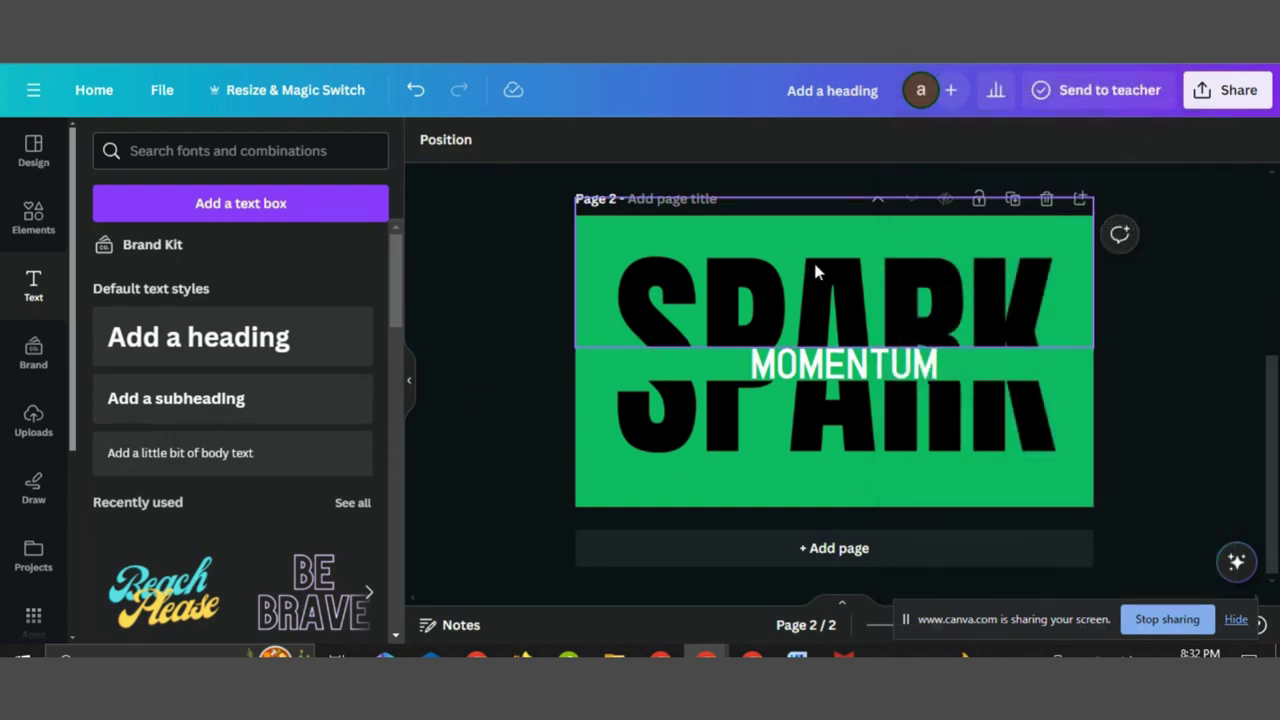
left_click(777, 300)
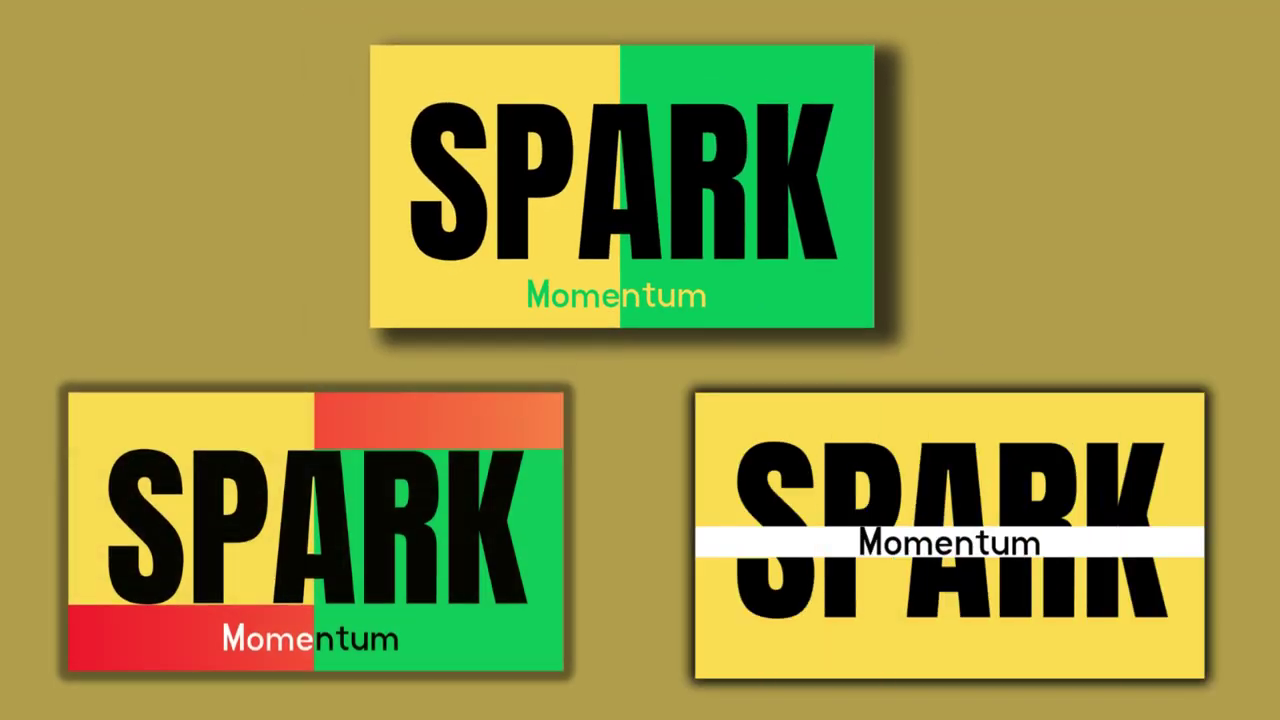